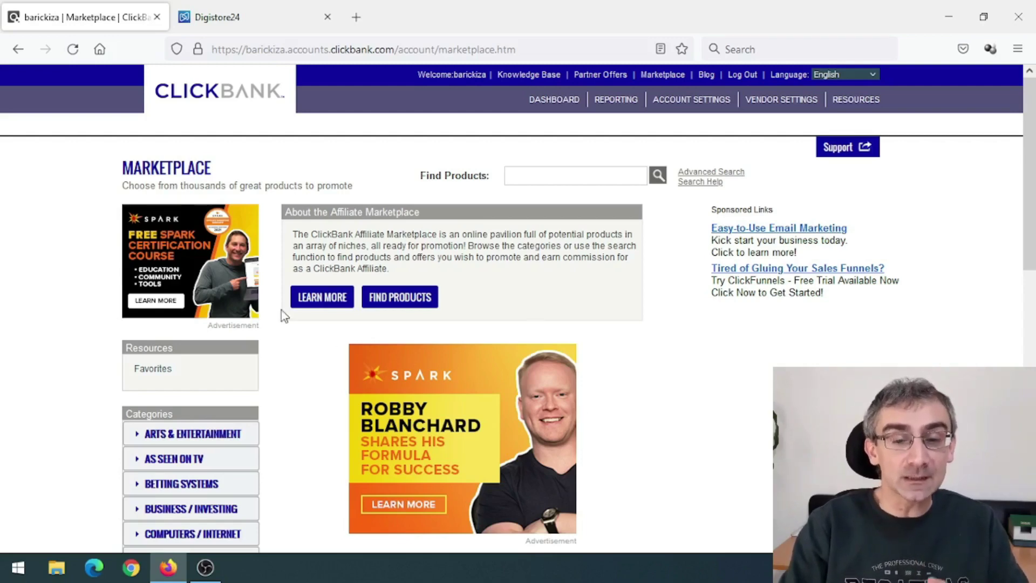
Step: Open ClickBank's Health & Fitness category and sort its products by Gravity
scroll(296, 358, "down", 6)
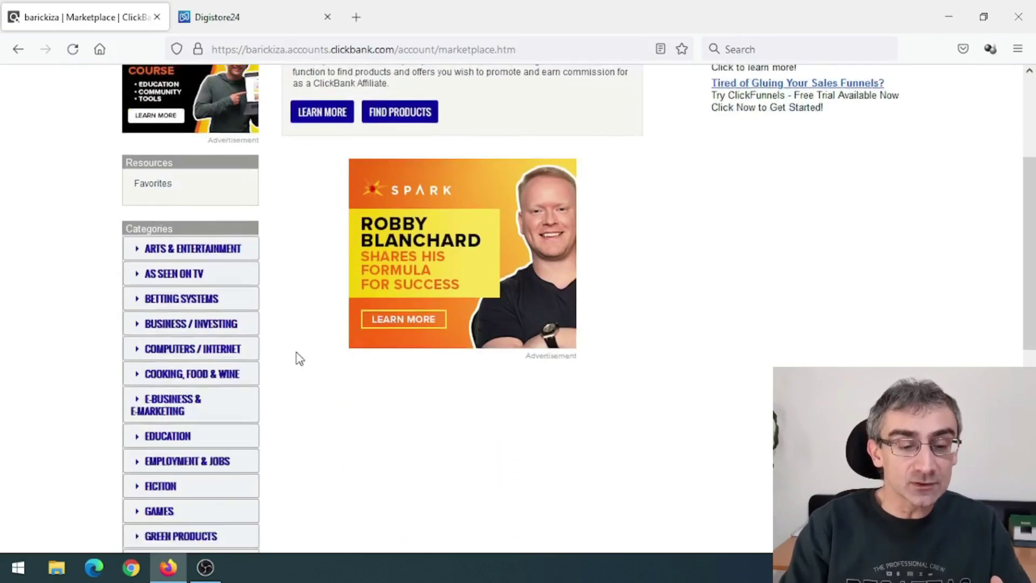
scroll(293, 356, "down", 3)
scroll(292, 356, "up", 1)
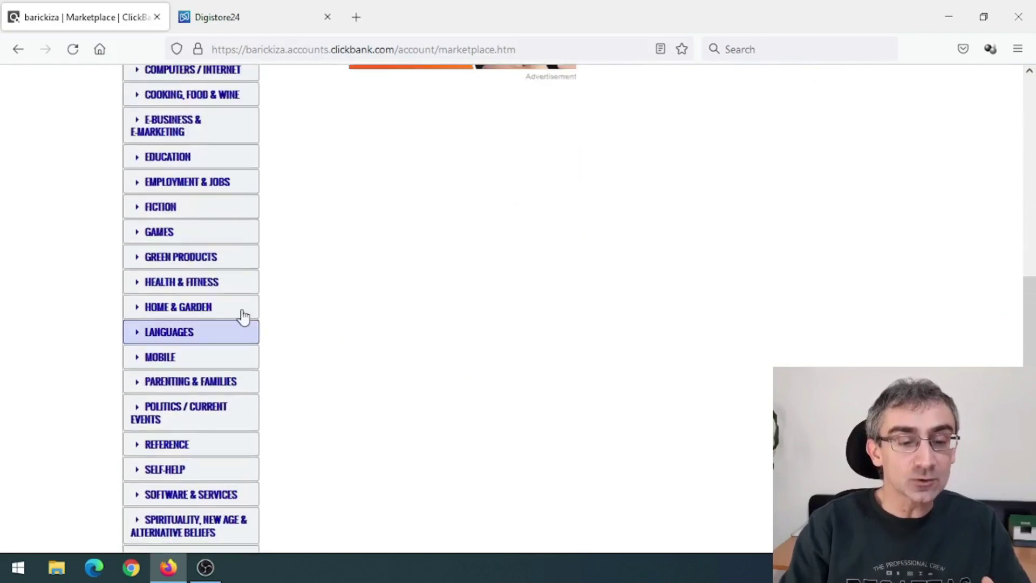
left_click(187, 284)
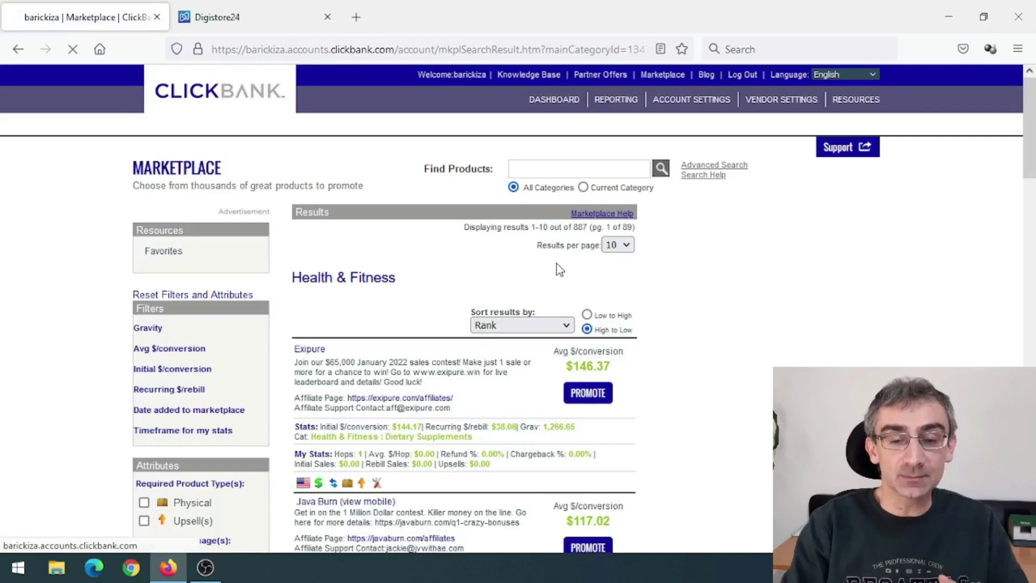
left_click(564, 325)
left_click(490, 422)
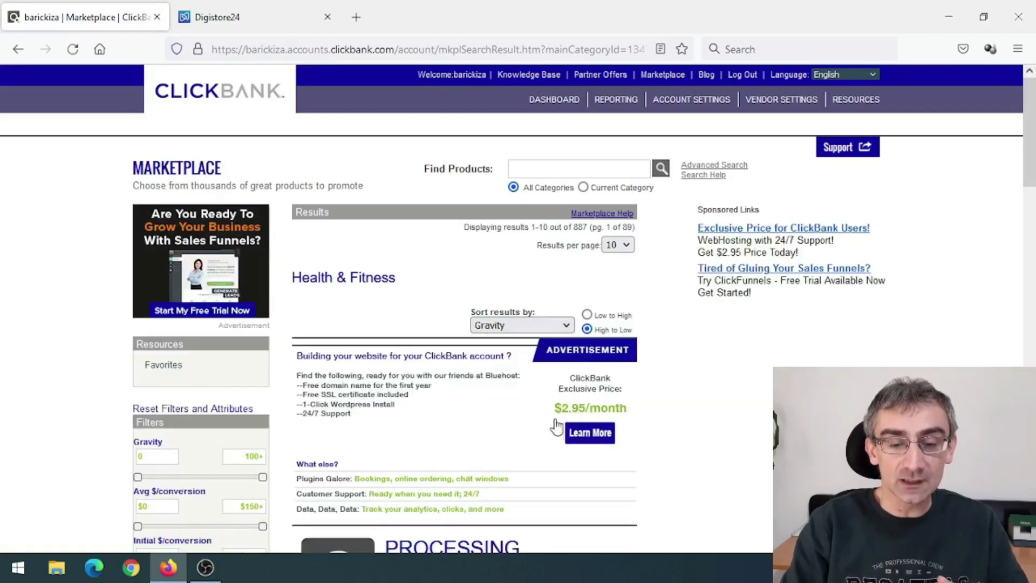
Step: Scroll down the ranked list and select the Custom Keto Diet product title
scroll(669, 362, "down", 4)
scroll(665, 354, "down", 2)
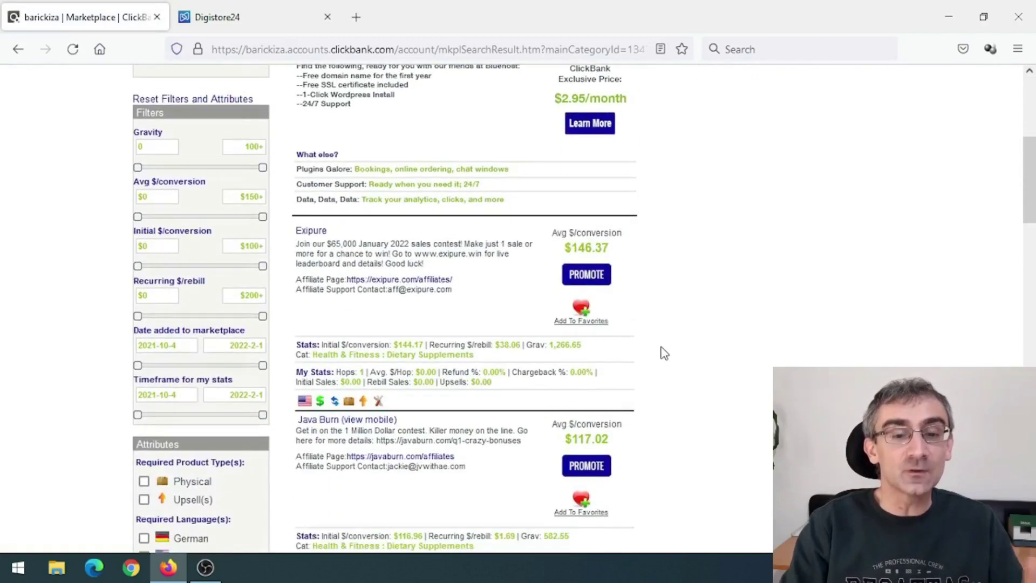
scroll(664, 353, "down", 6)
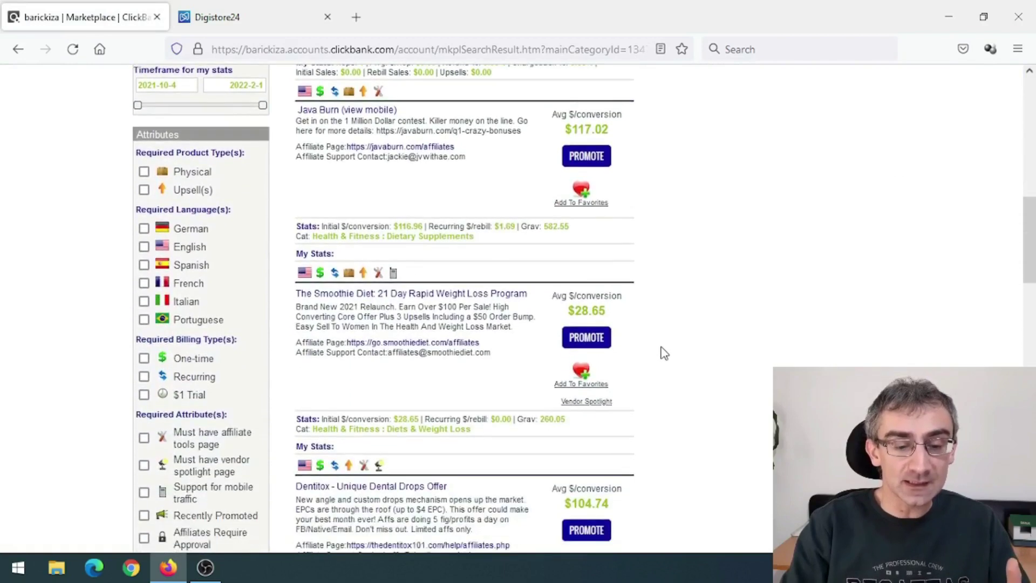
scroll(664, 353, "down", 7)
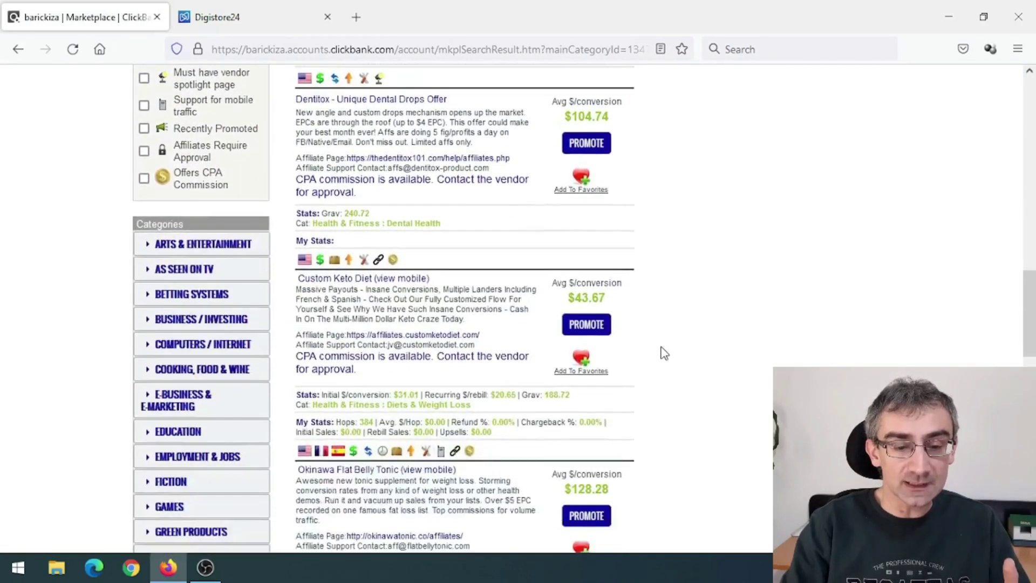
left_click_drag(297, 279, 469, 287)
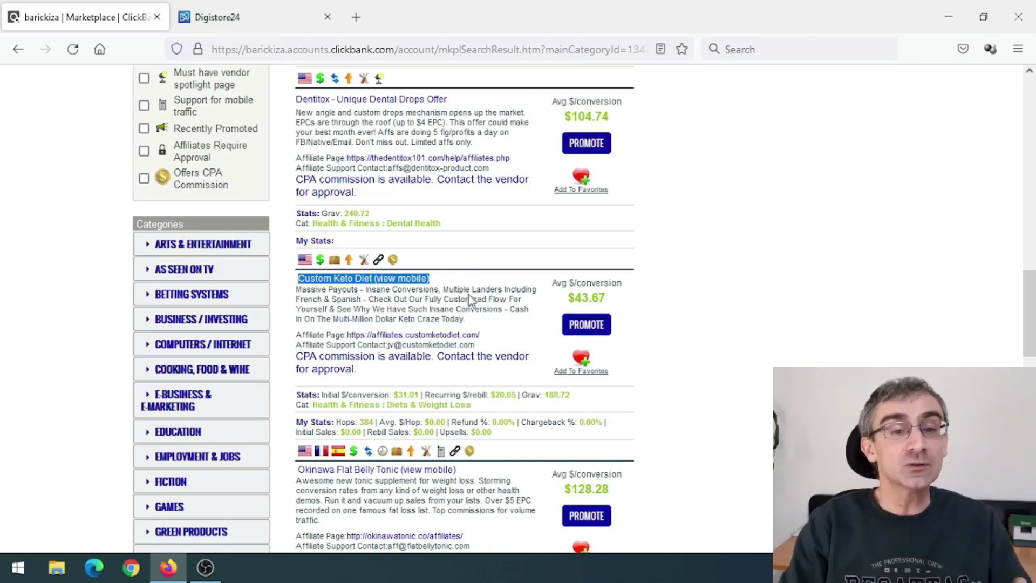
left_click(250, 11)
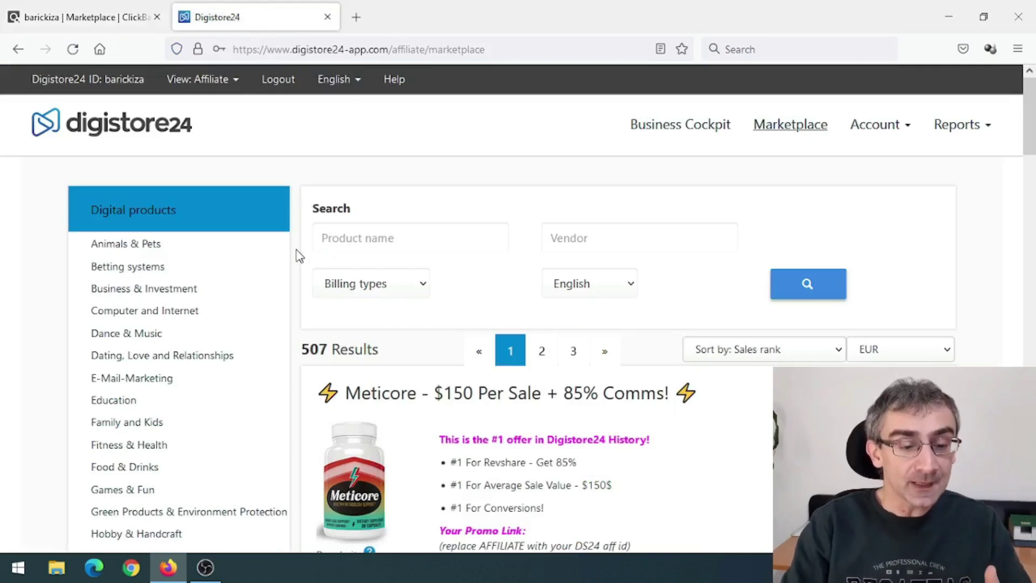
Step: List Digistore24's Fitness & Health products and select the title 'The Ultimate Keto Meal Plan'
left_click(131, 449)
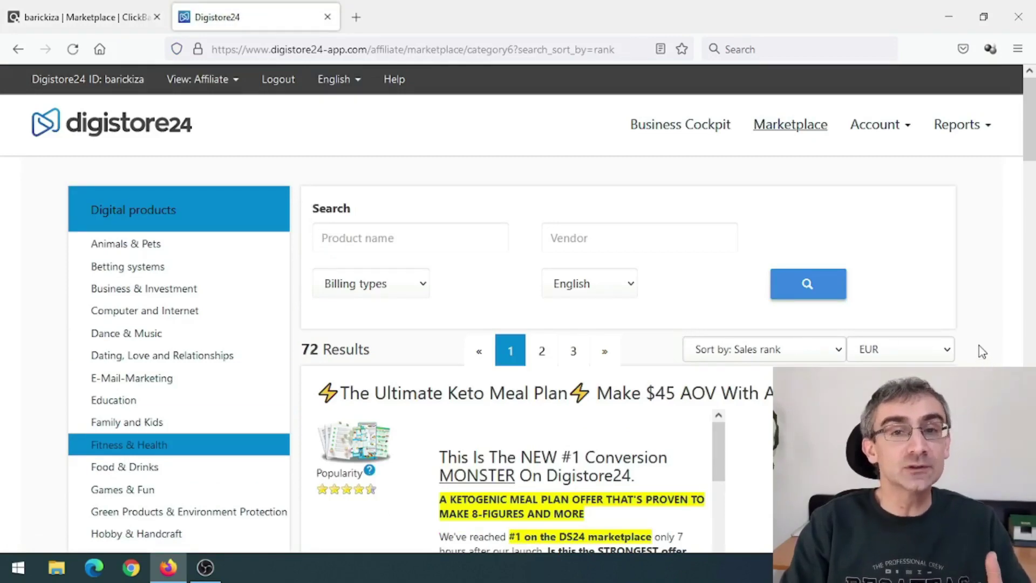
scroll(968, 348, "down", 4)
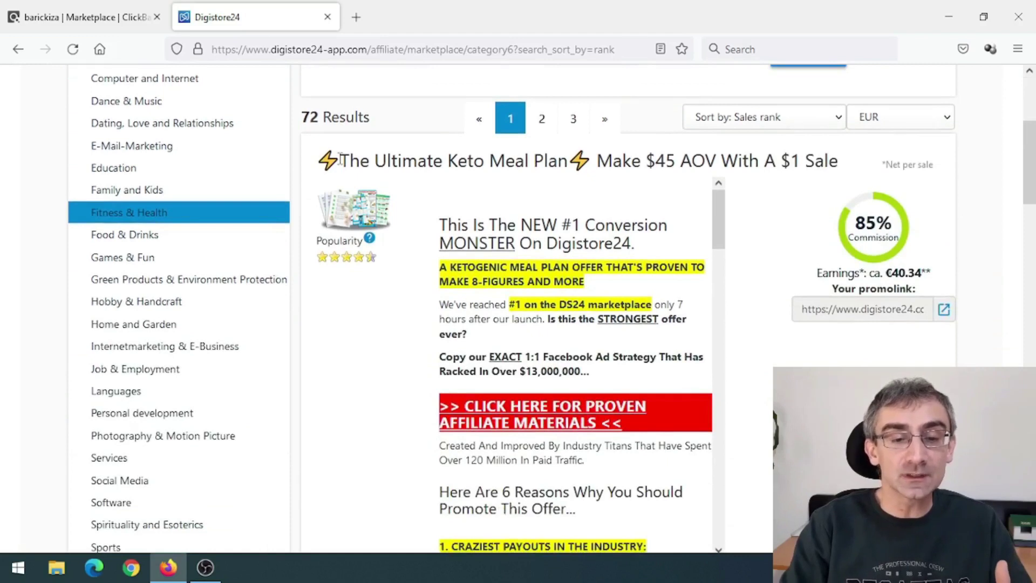
left_click_drag(343, 160, 571, 161)
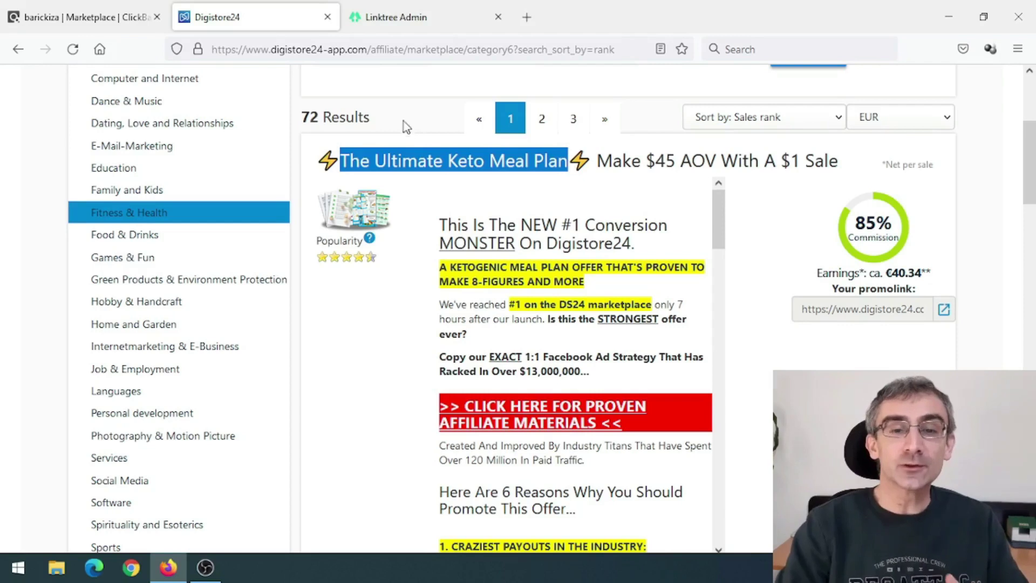
Step: Title the new Linktree link 'Get your custom keto diet plan' and return to ClickBank's Custom Keto Diet listing
left_click(412, 20)
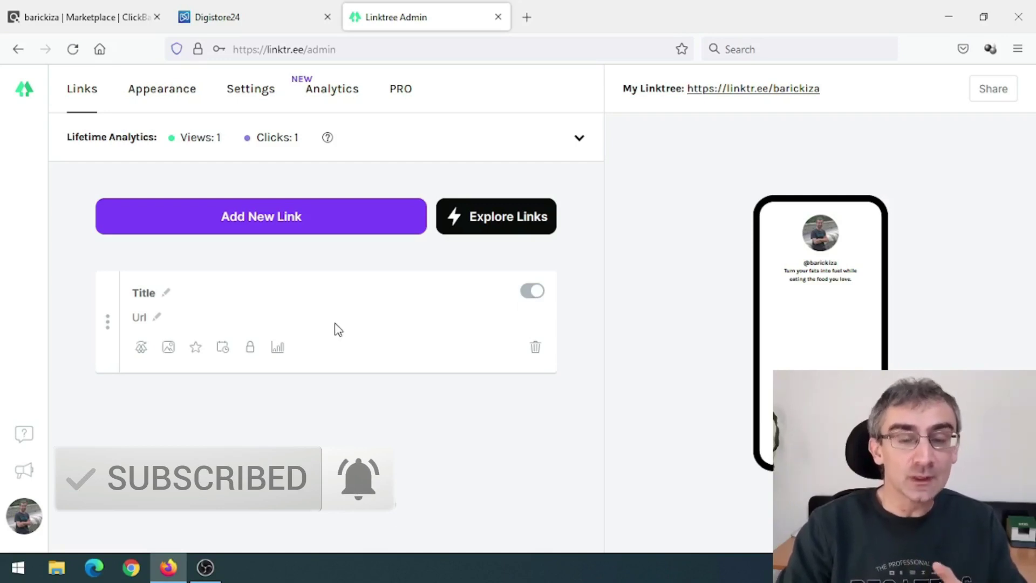
left_click(166, 299)
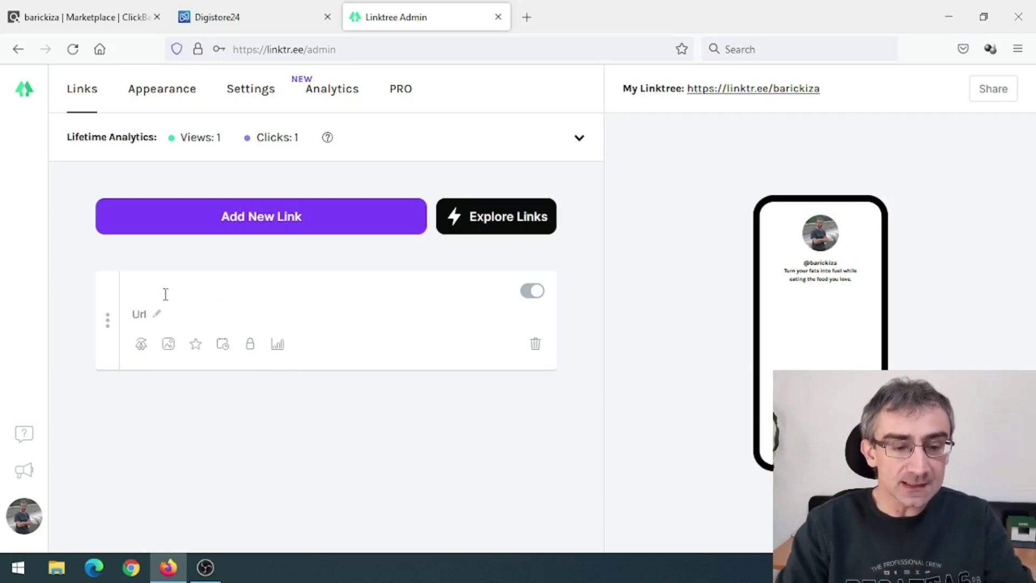
type("Get your custom keto diet plan")
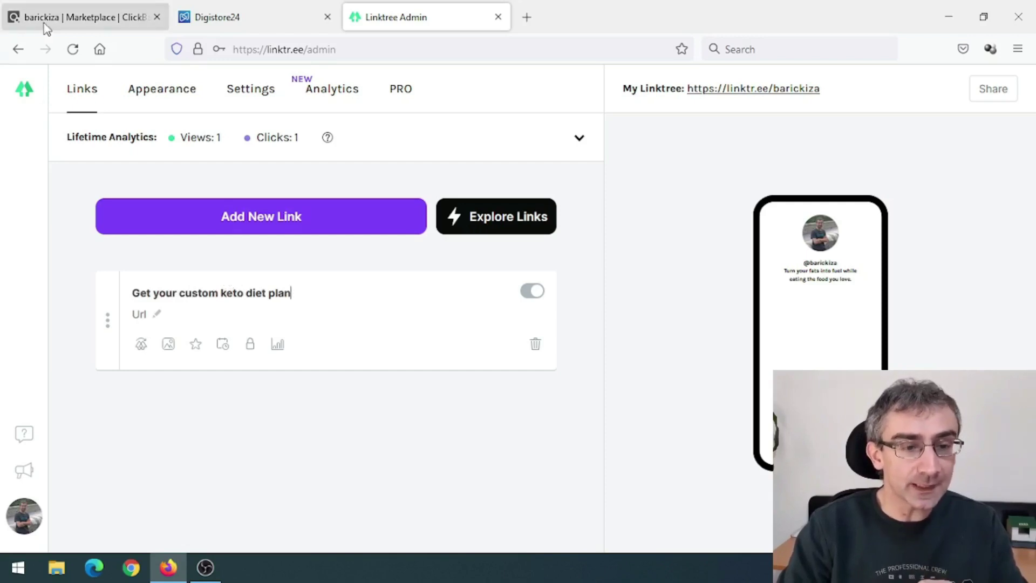
left_click(85, 17)
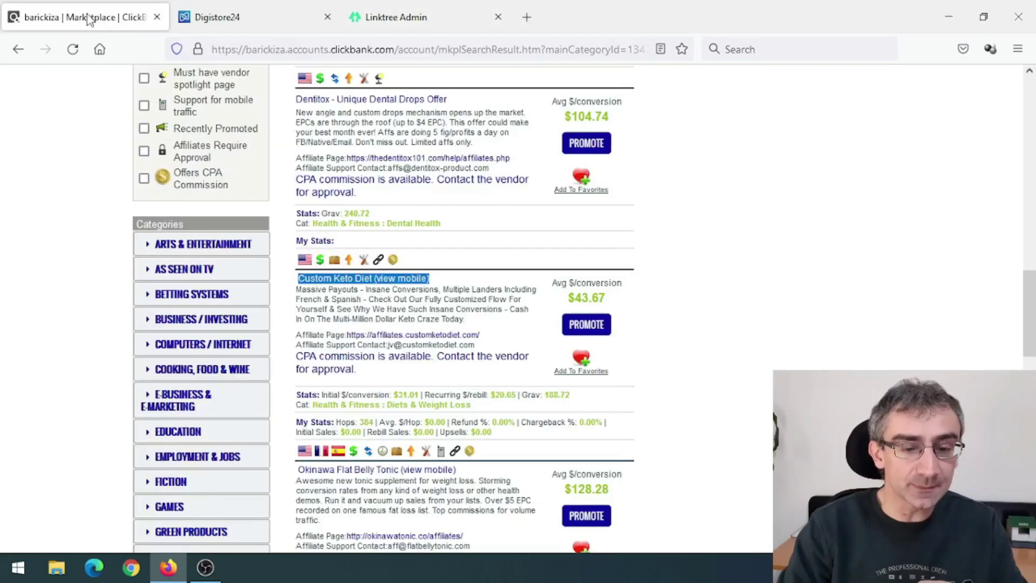
left_click(593, 327)
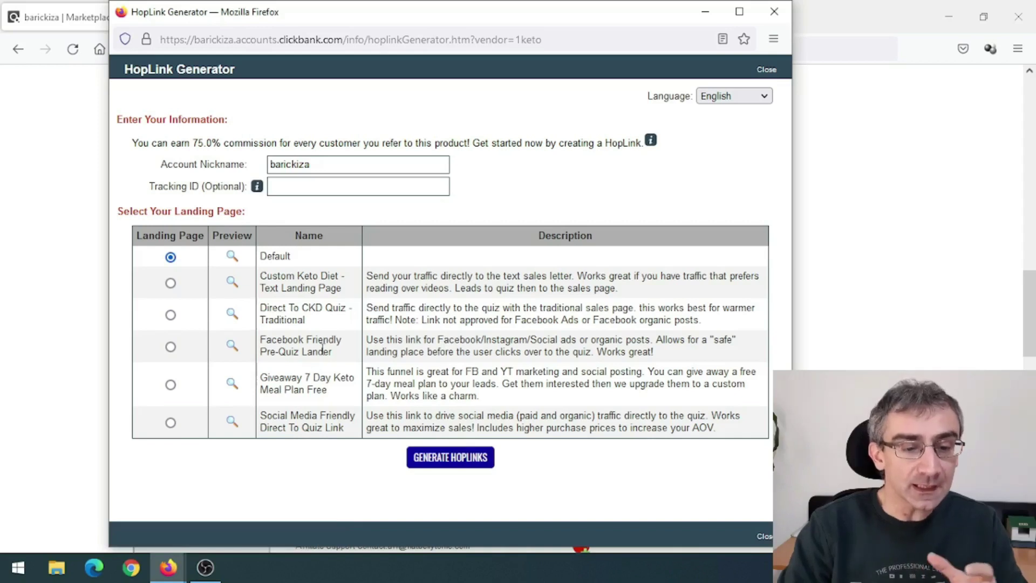
Step: Generate a HopShield-encrypted HopLink for Custom Keto Diet and copy it
left_click(459, 457)
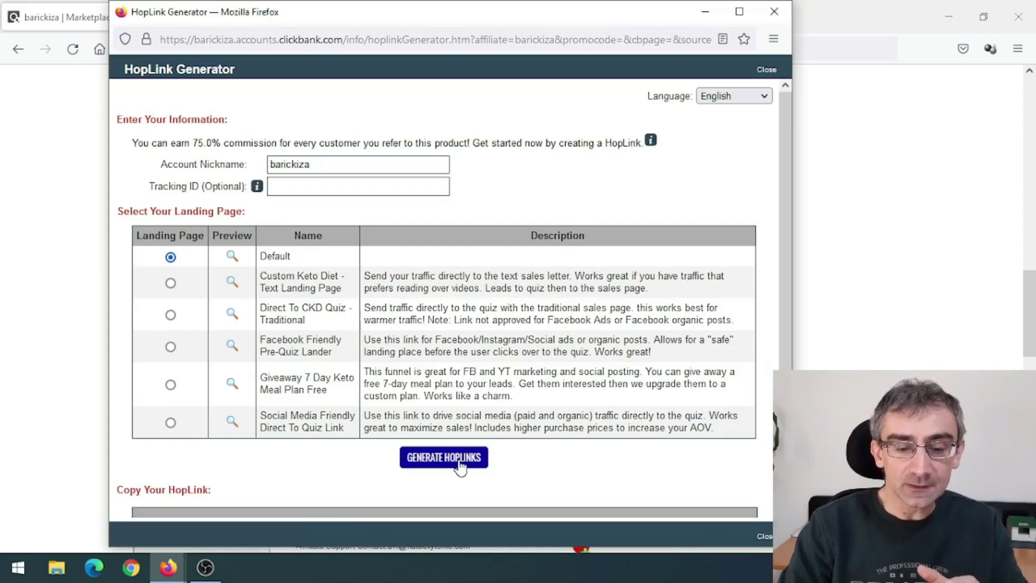
scroll(461, 466, "down", 2)
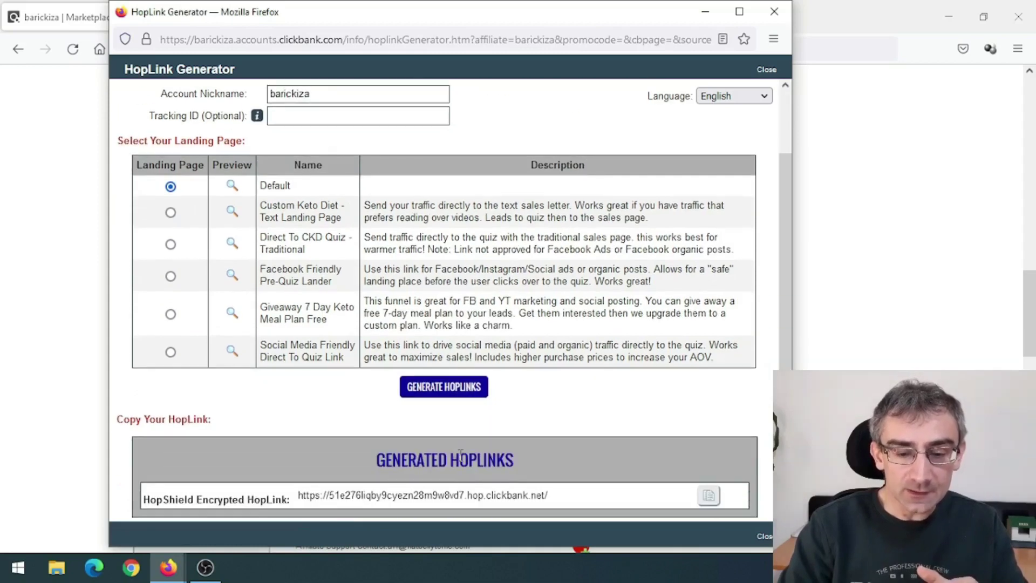
left_click(709, 495)
left_click(775, 11)
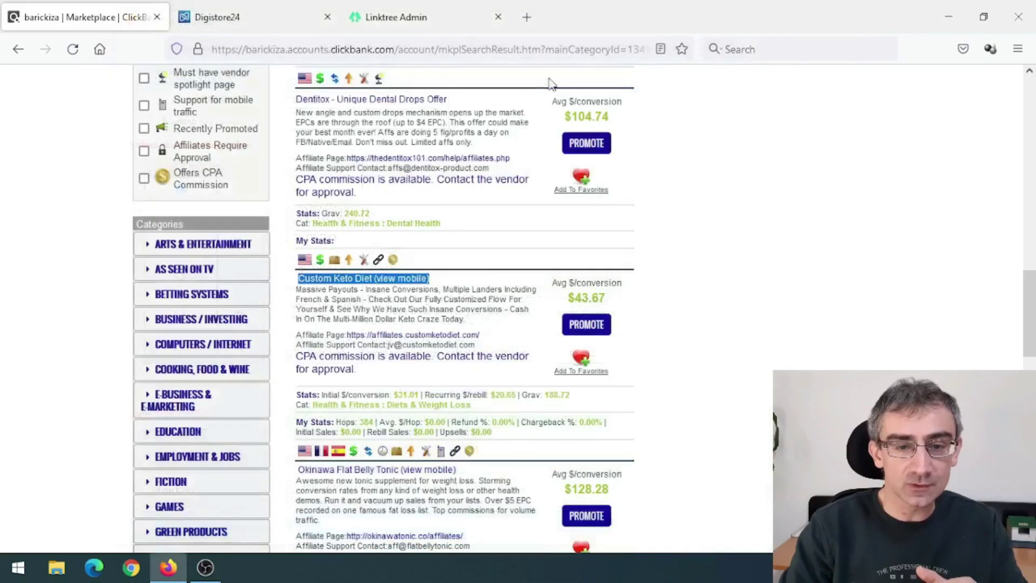
left_click(413, 4)
Step: Give the keto diet plan link the ClickBank HopLink as its URL and add a second blank link
left_click(161, 316)
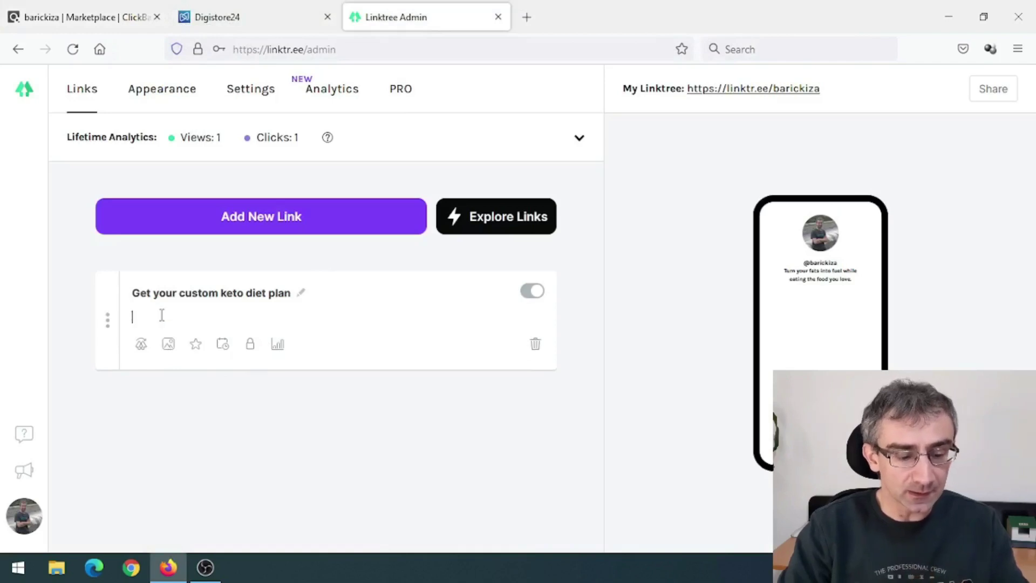
key("ctrl+v")
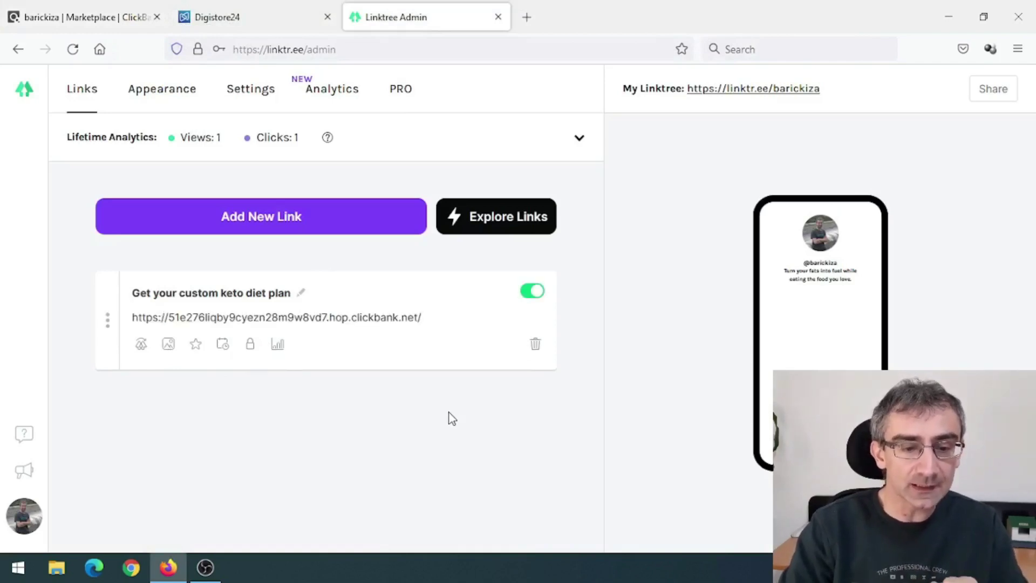
left_click(286, 223)
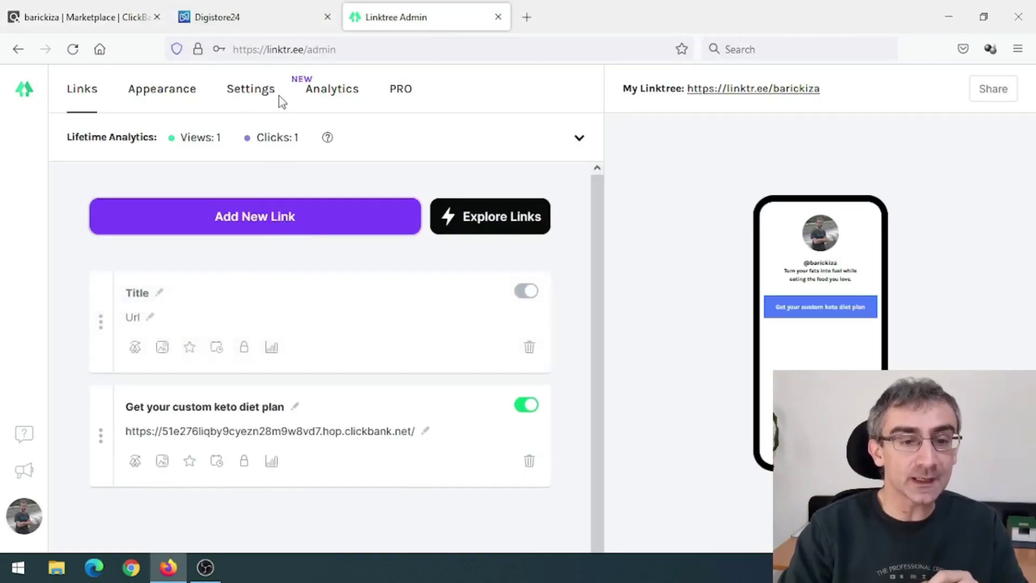
left_click(259, 22)
right_click(421, 161)
Step: Title the second Linktree link 'The Ultimate Keto Meal Plan', copied from Digistore24
left_click(439, 182)
left_click(393, 17)
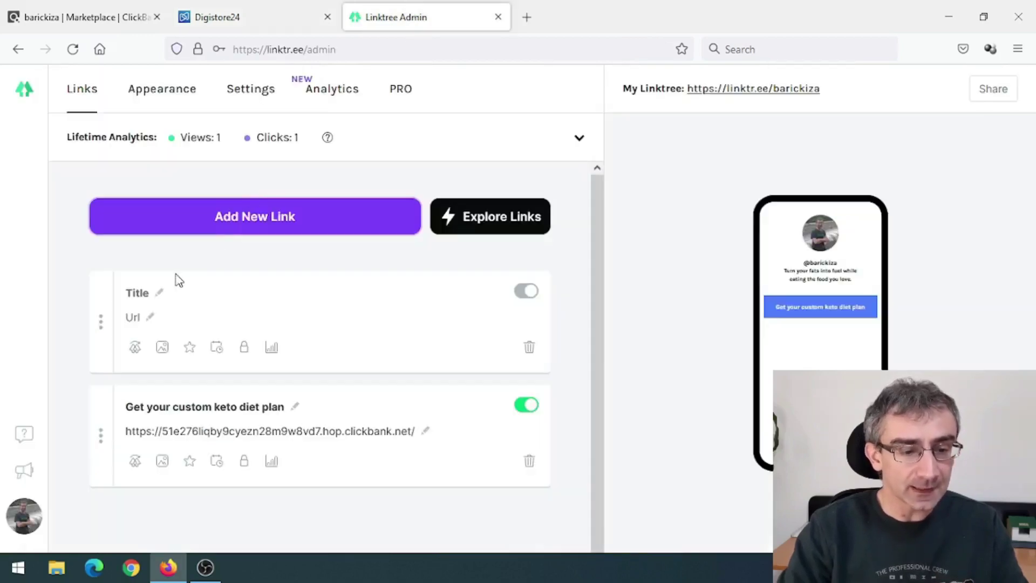
left_click(159, 292)
key("ctrl+v")
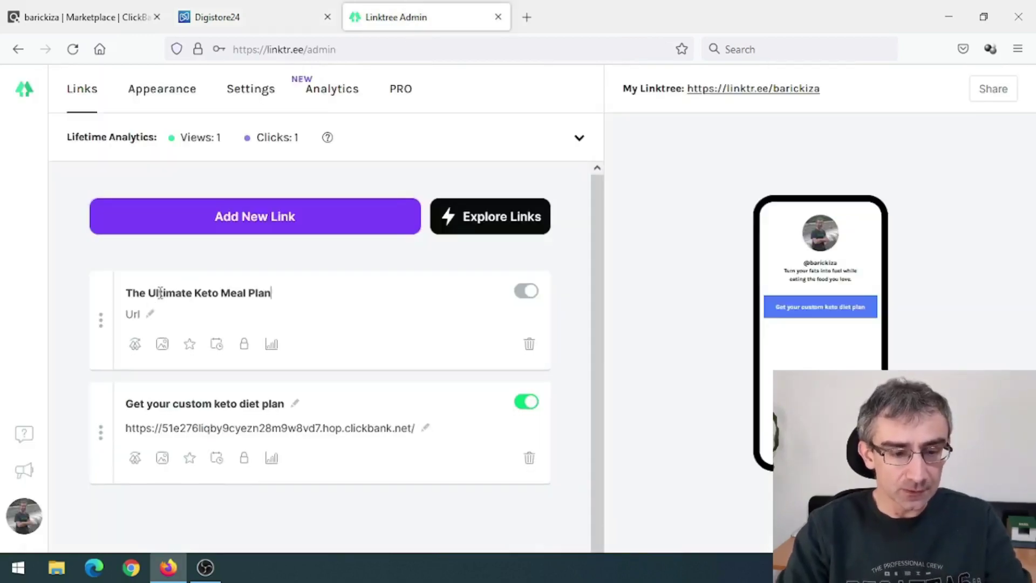
Step: Set that link's URL to the Digistore24 promolink copied from the offer page
left_click(232, 16)
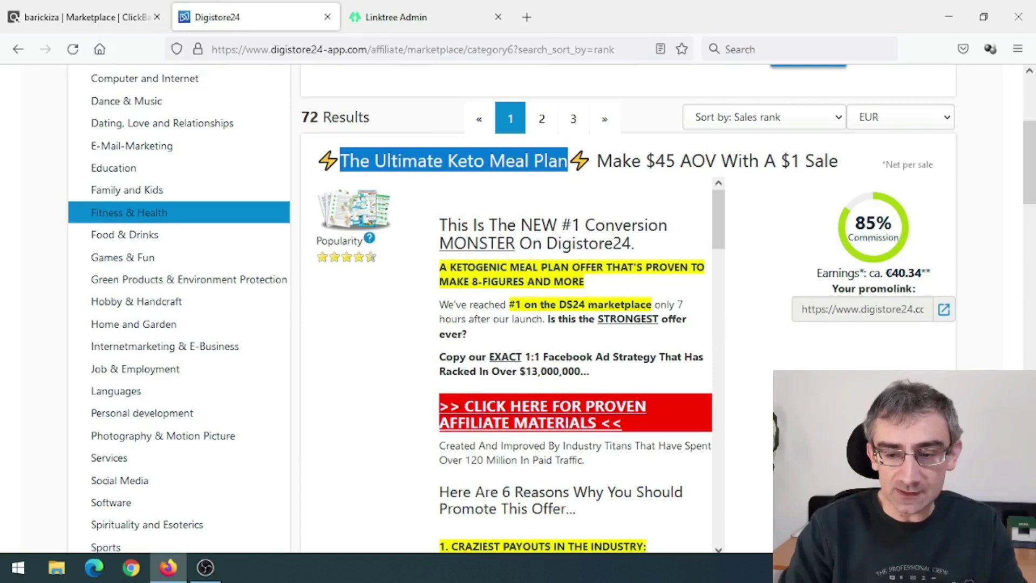
left_click(899, 317)
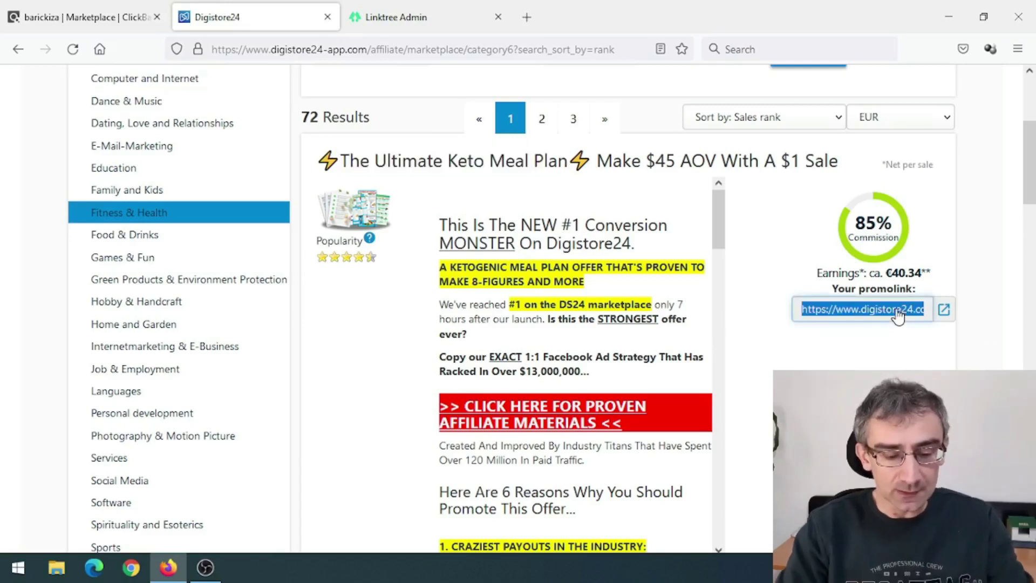
left_click(409, 19)
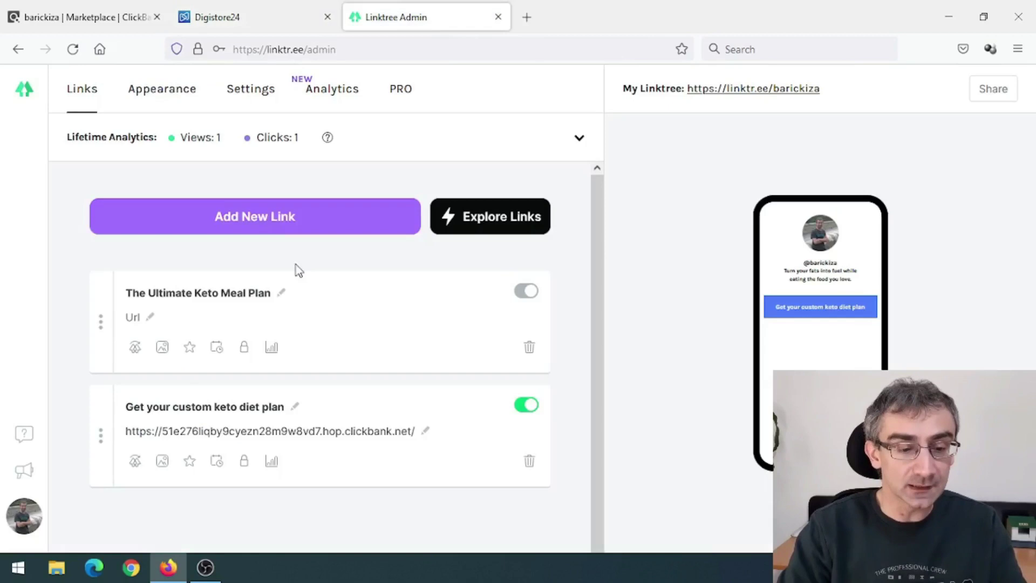
left_click(149, 322)
key("ctrl+v")
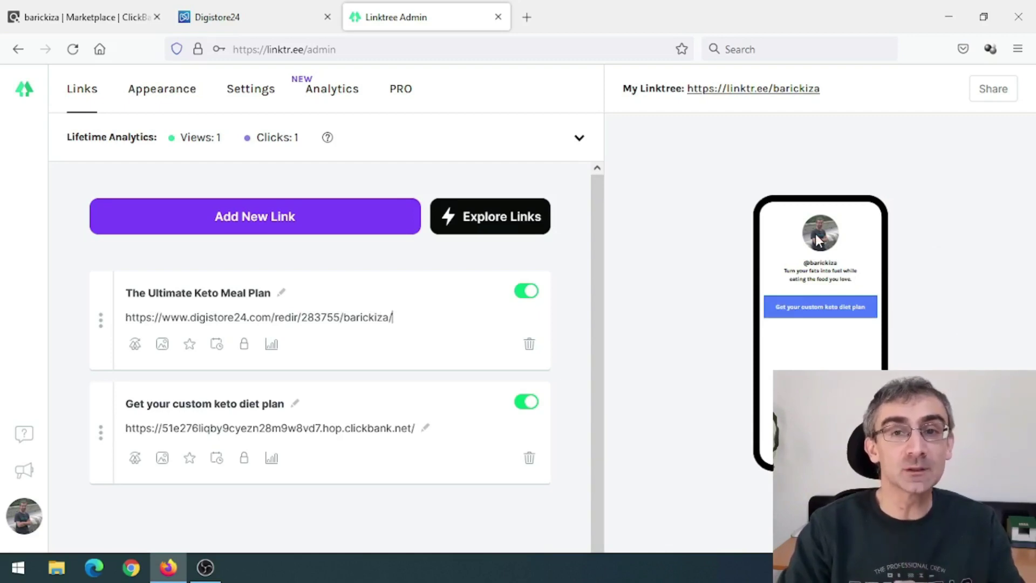
left_click_drag(843, 270, 785, 271)
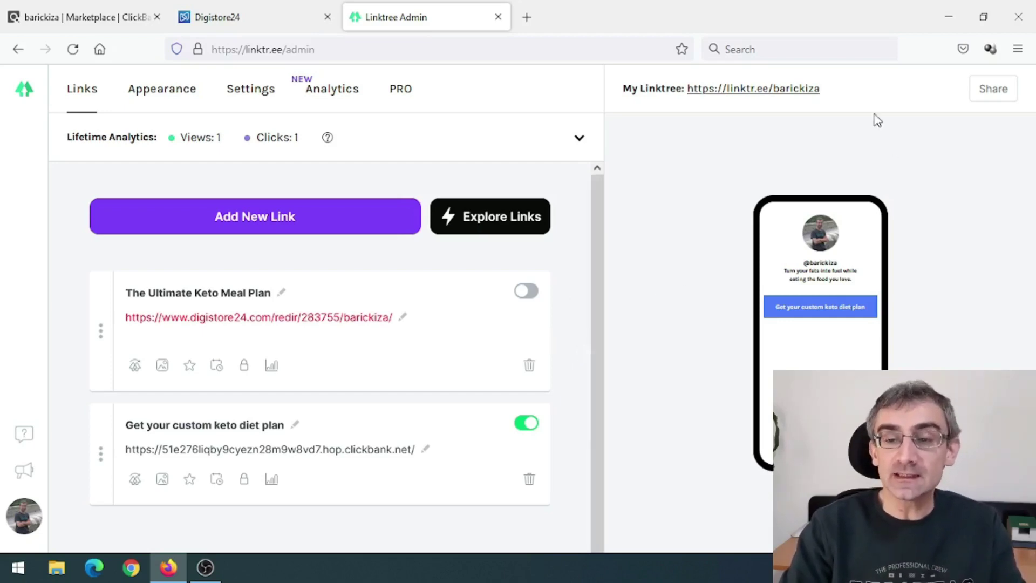
Step: Move the Linktree Admin tab into the window holding the YouTube and Instagram tabs
mouse_move(816, 88)
left_mouse_down()
mouse_move(764, 88)
mouse_move(803, 91)
left_mouse_up()
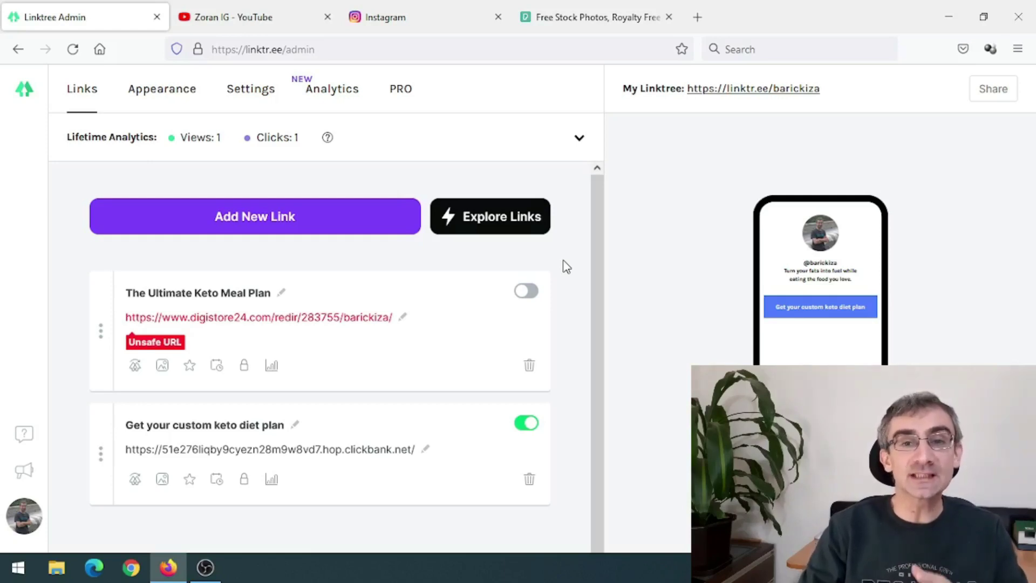
left_click(254, 21)
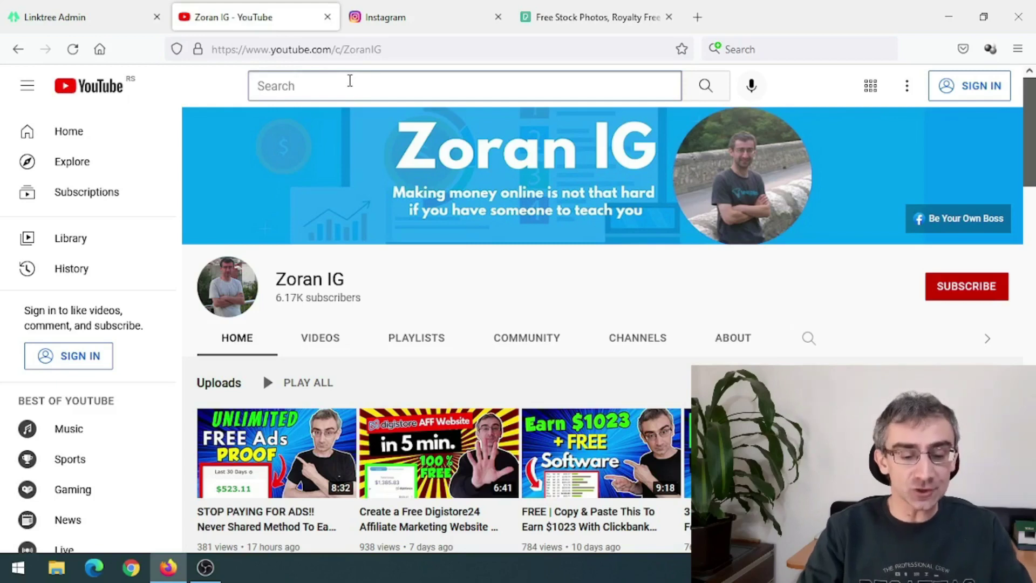
Step: Search YouTube for '#shorts + keto diet' and scroll through the keto Shorts results
key("ctrl+v")
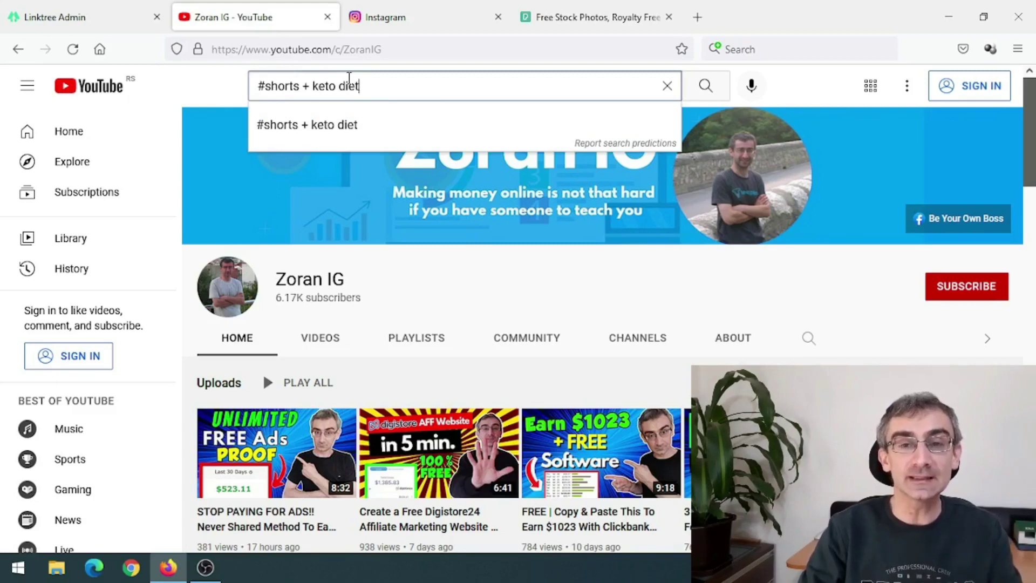
left_click(302, 86)
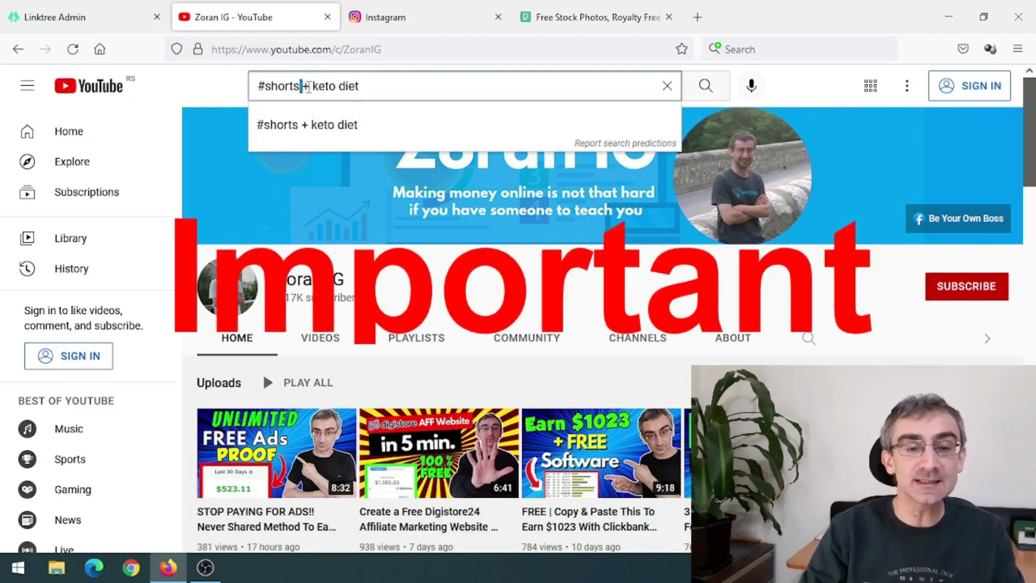
left_click(399, 86)
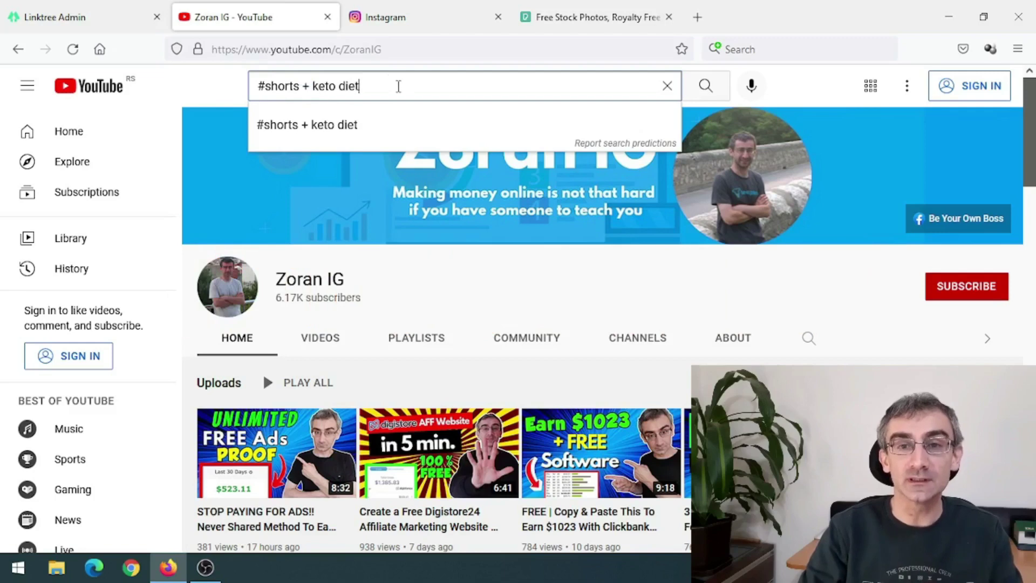
key("Return")
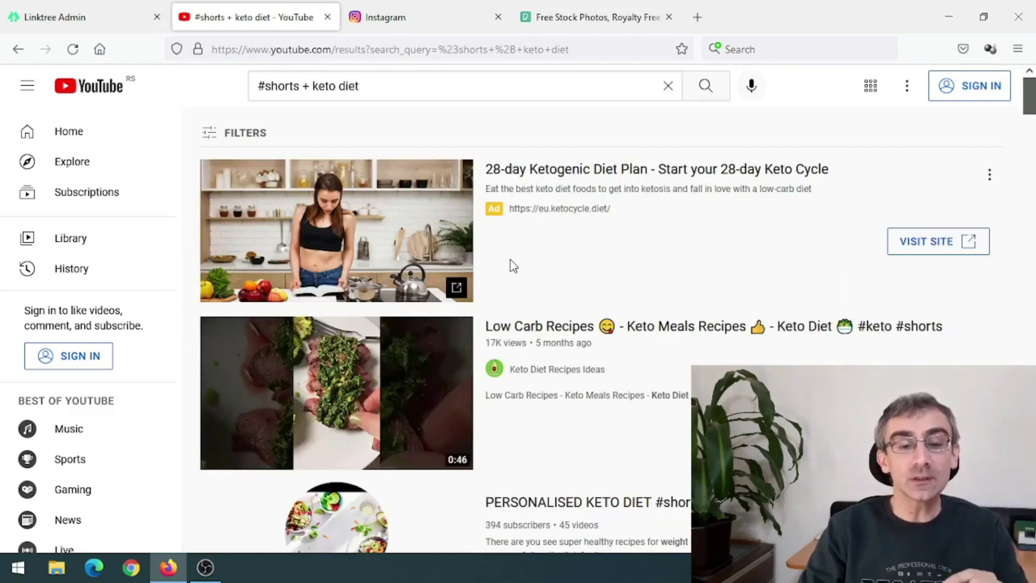
scroll(555, 310, "down", 10)
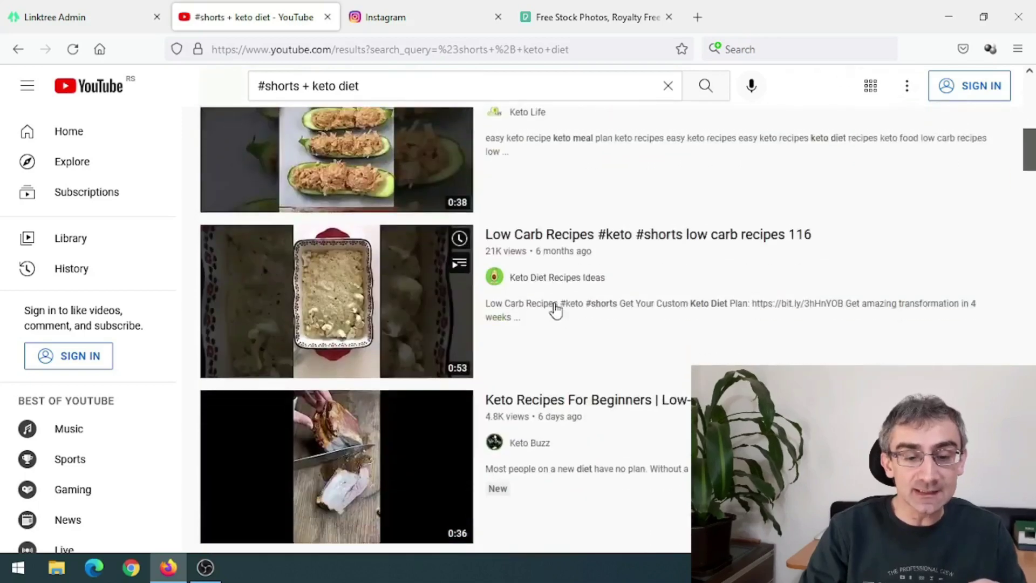
scroll(556, 310, "down", 7)
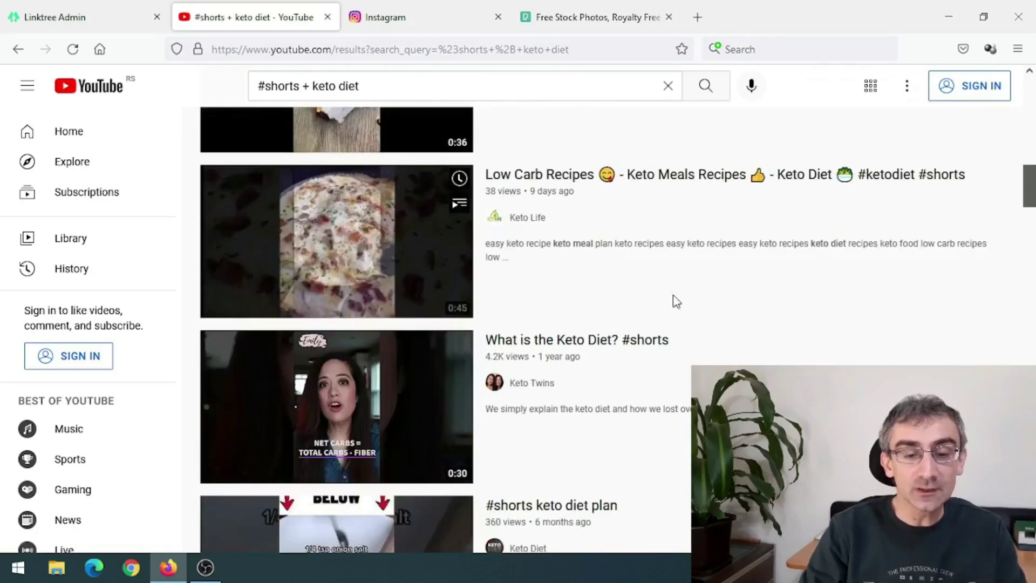
scroll(676, 301, "down", 9)
scroll(676, 301, "down", 11)
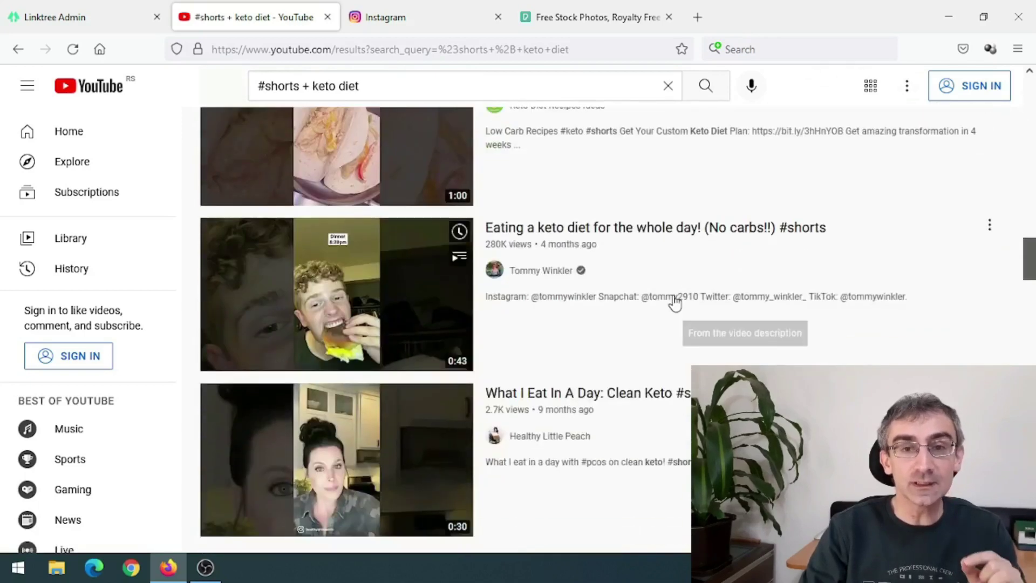
scroll(676, 301, "down", 14)
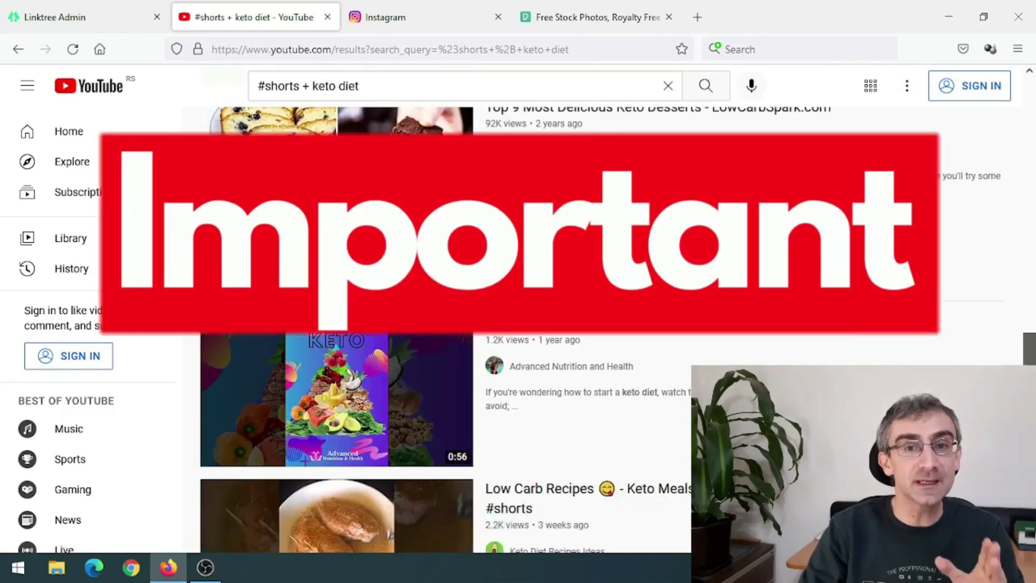
scroll(677, 302, "down", 6)
scroll(676, 301, "down", 12)
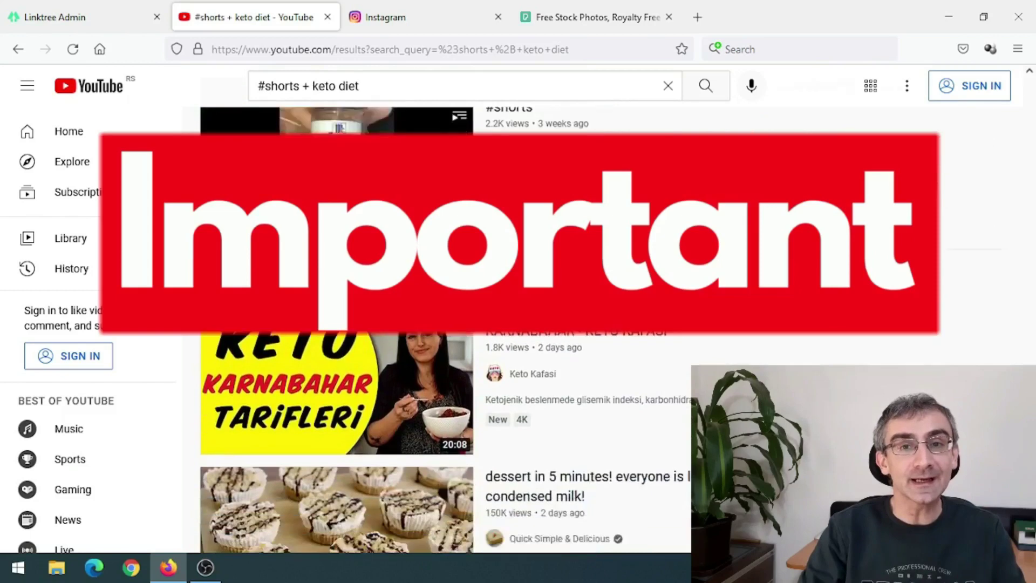
scroll(676, 301, "down", 9)
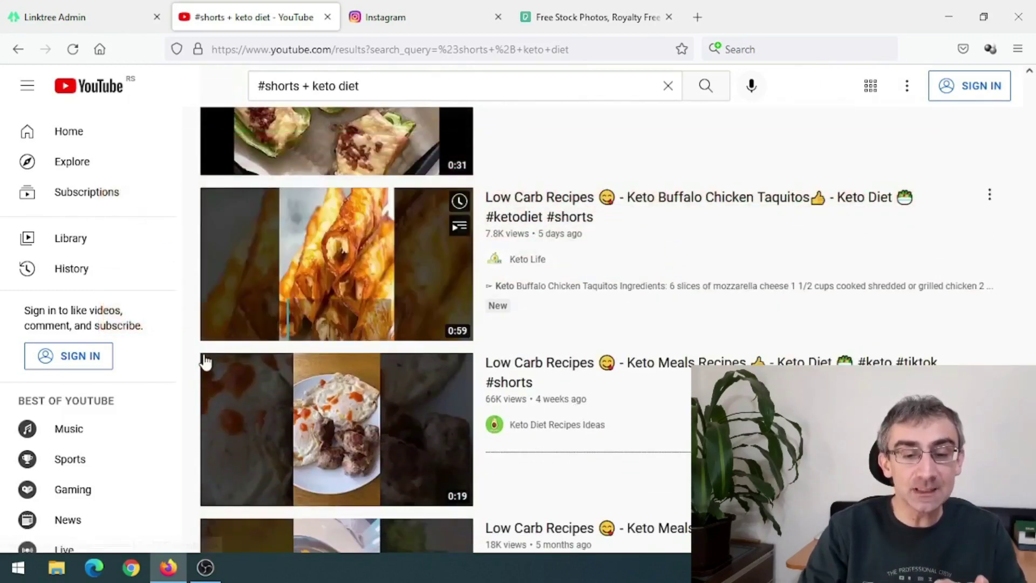
scroll(548, 358, "down", 6)
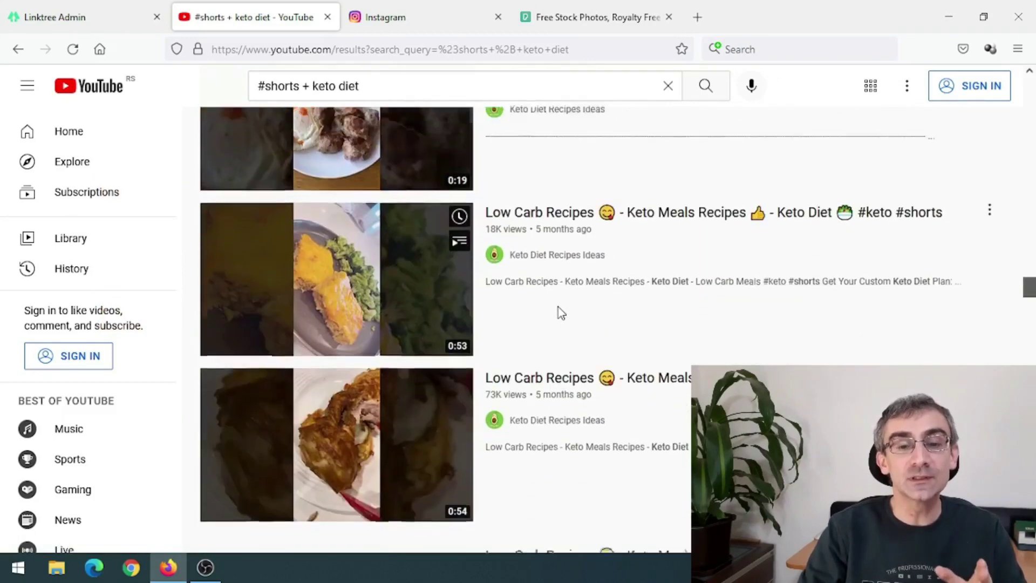
scroll(558, 312, "down", 4)
scroll(558, 313, "down", 1)
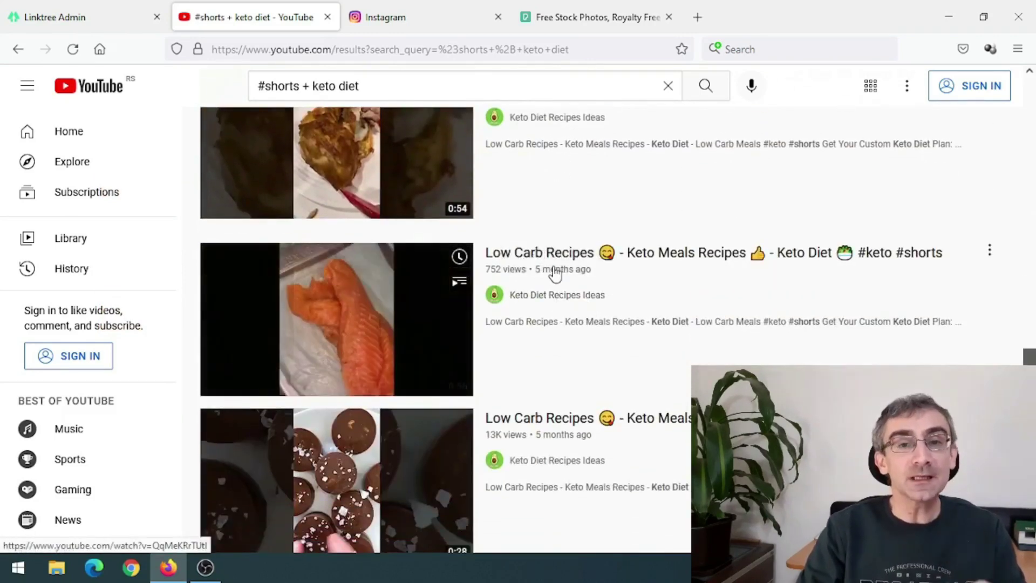
left_click(410, 16)
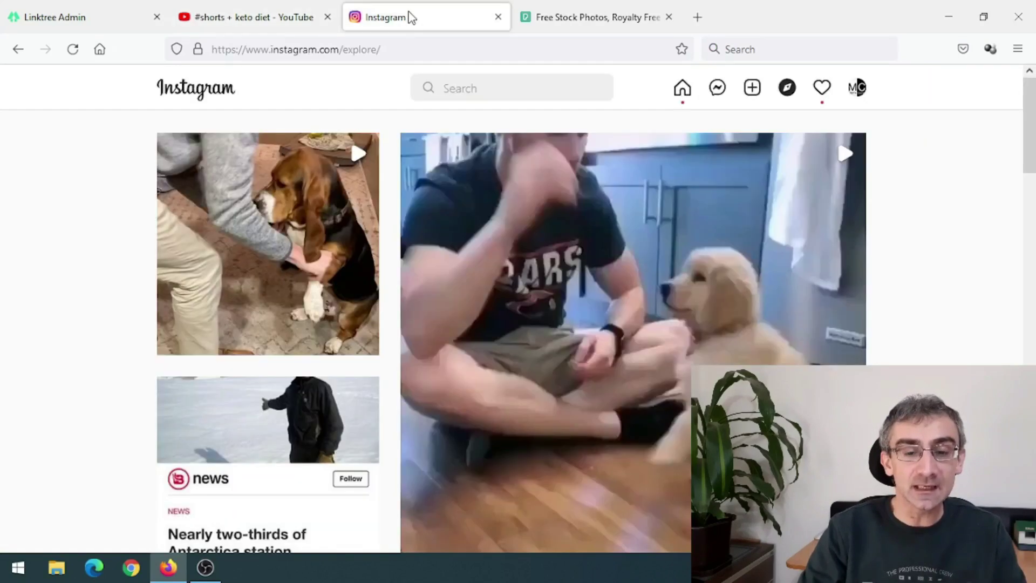
Step: Search Instagram for 'keto diet' and open the keto_personal_diet profile in a new tab
left_click(502, 87)
type("keto")
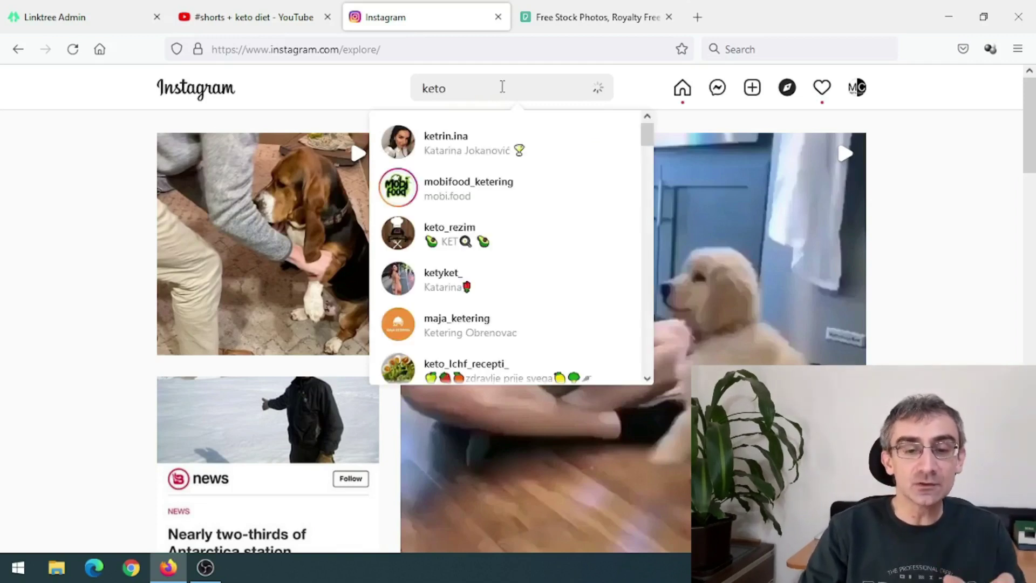
type(" d")
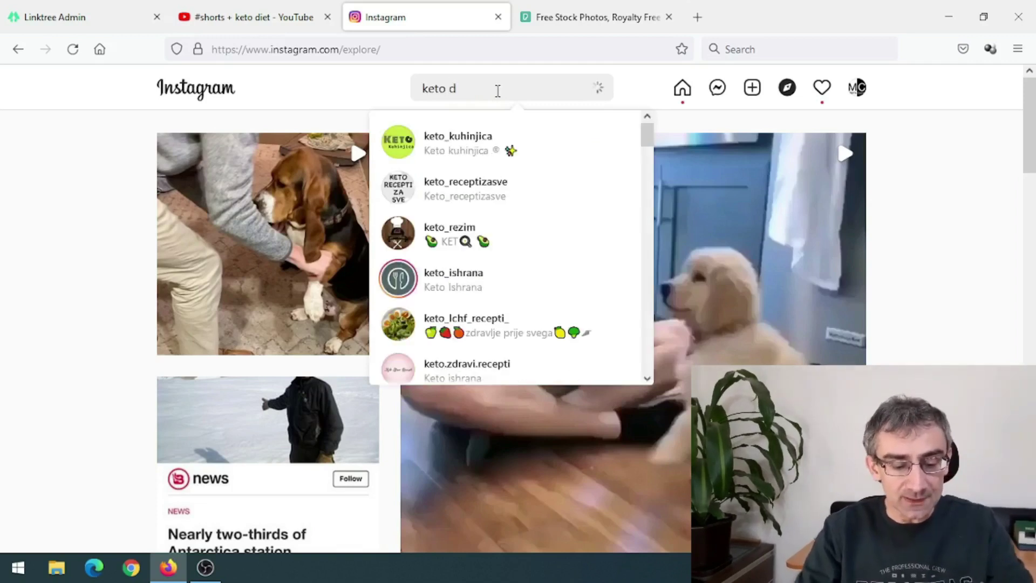
type("iet")
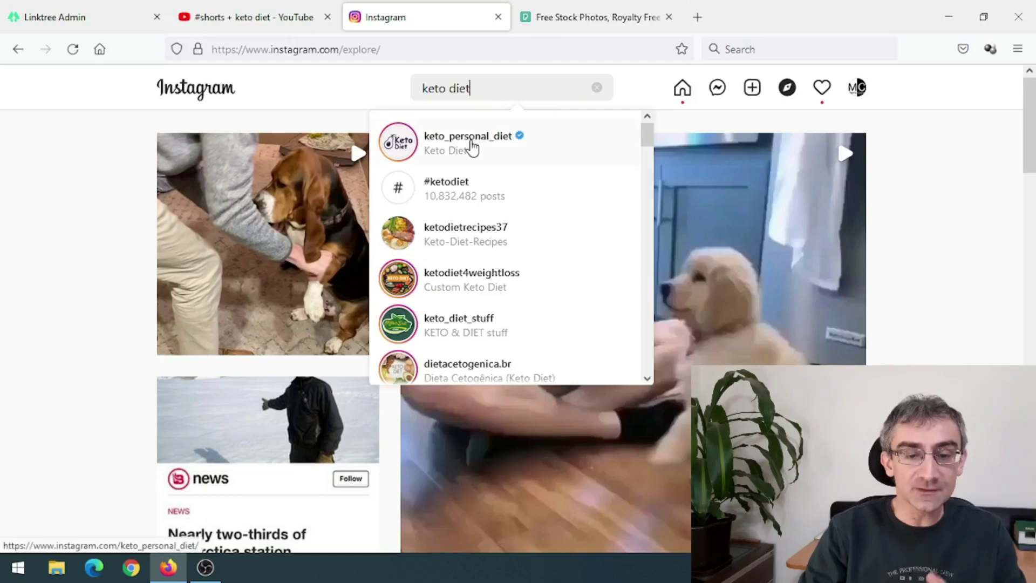
right_click(472, 145)
left_click(508, 158)
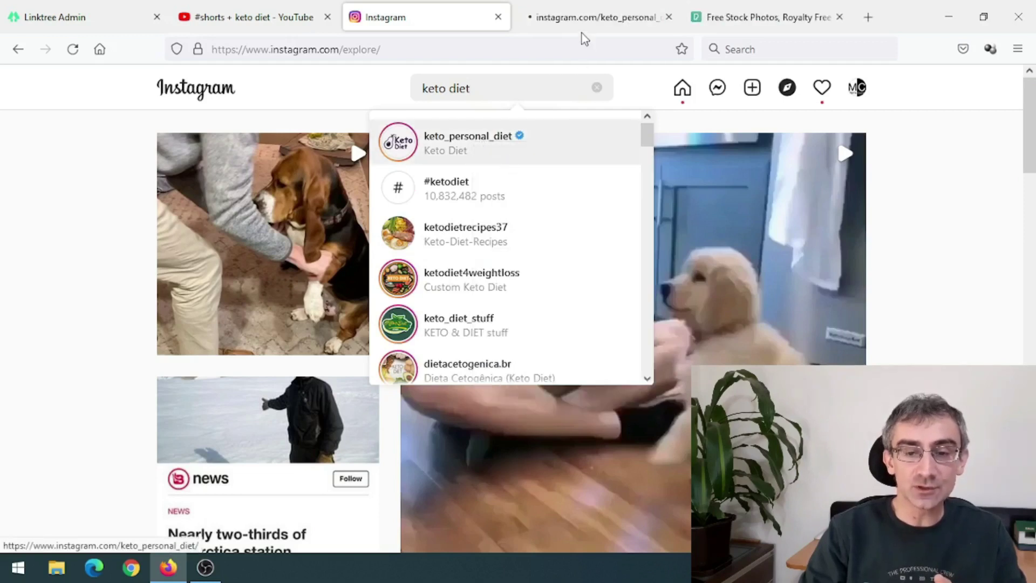
left_click(589, 15)
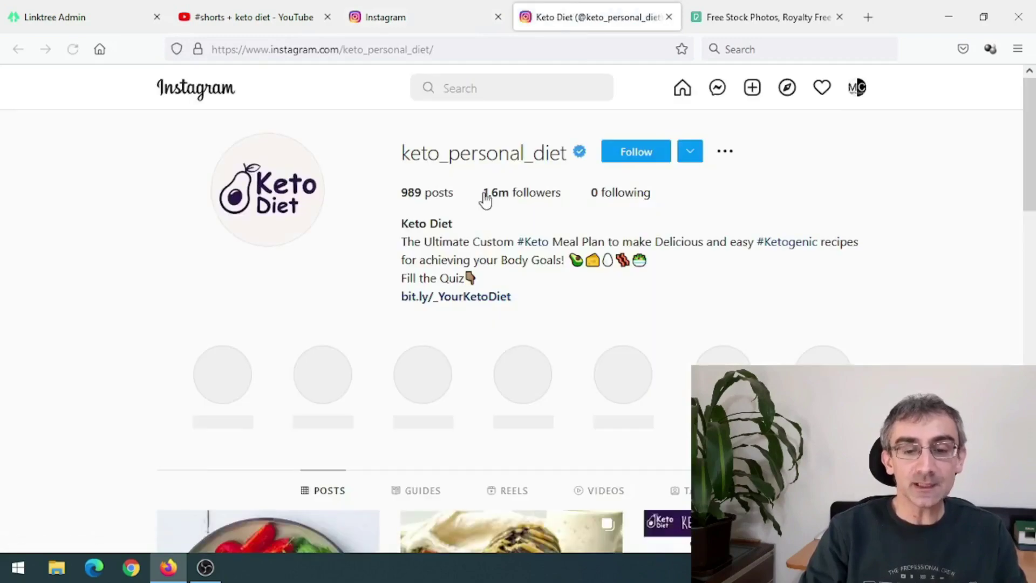
Step: Highlight keto_personal_diet's 1.6m followers, then scroll through its keto recipe Reels
left_click_drag(484, 193, 535, 203)
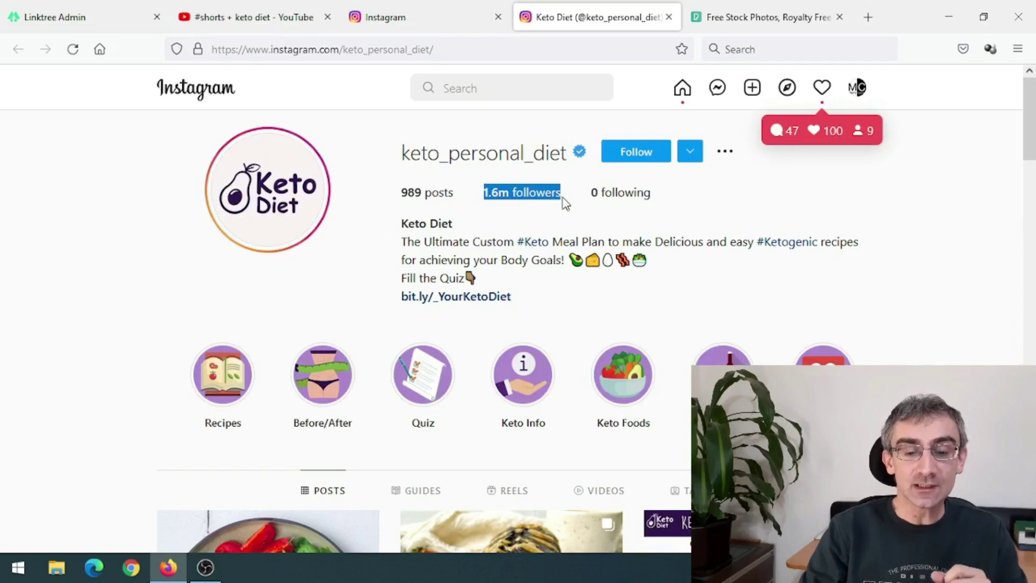
scroll(564, 204, "down", 5)
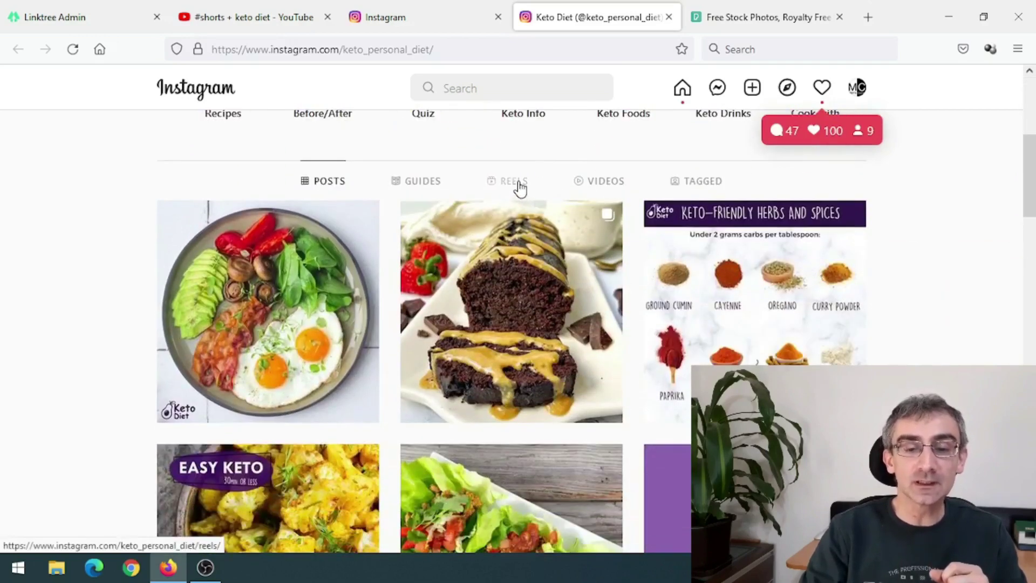
left_click(519, 186)
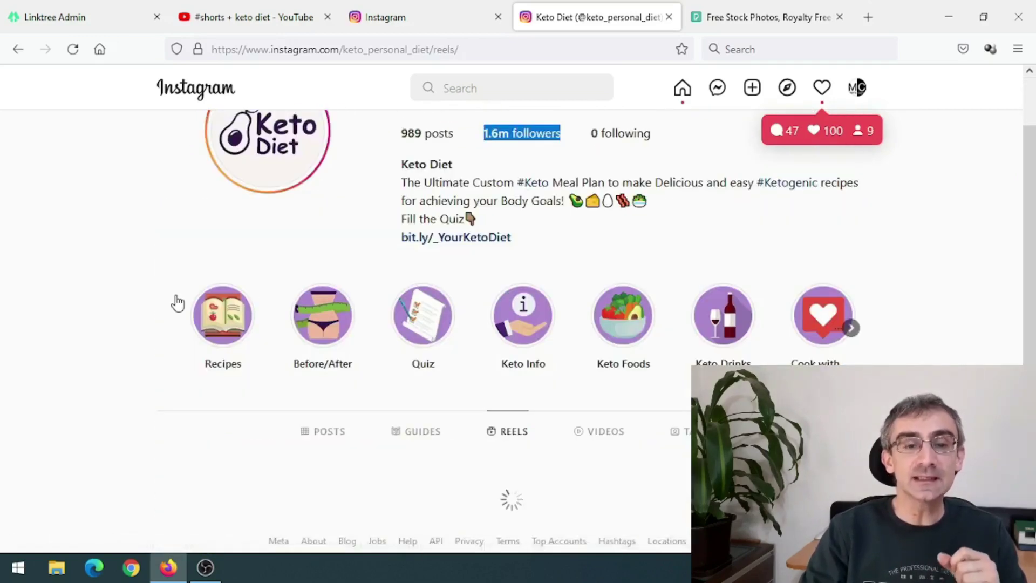
scroll(99, 326, "down", 5)
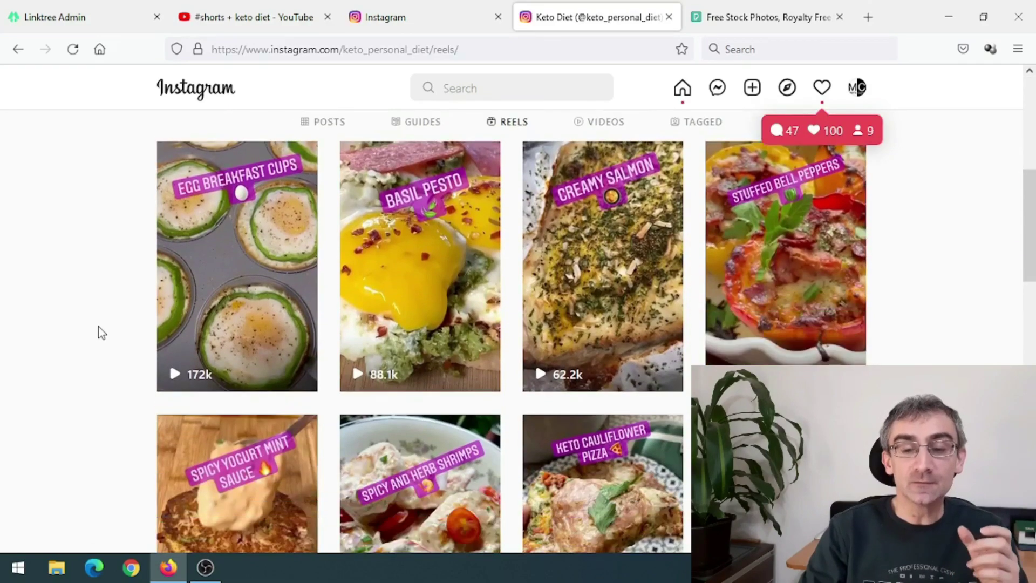
scroll(98, 333, "down", 5)
scroll(98, 330, "down", 1)
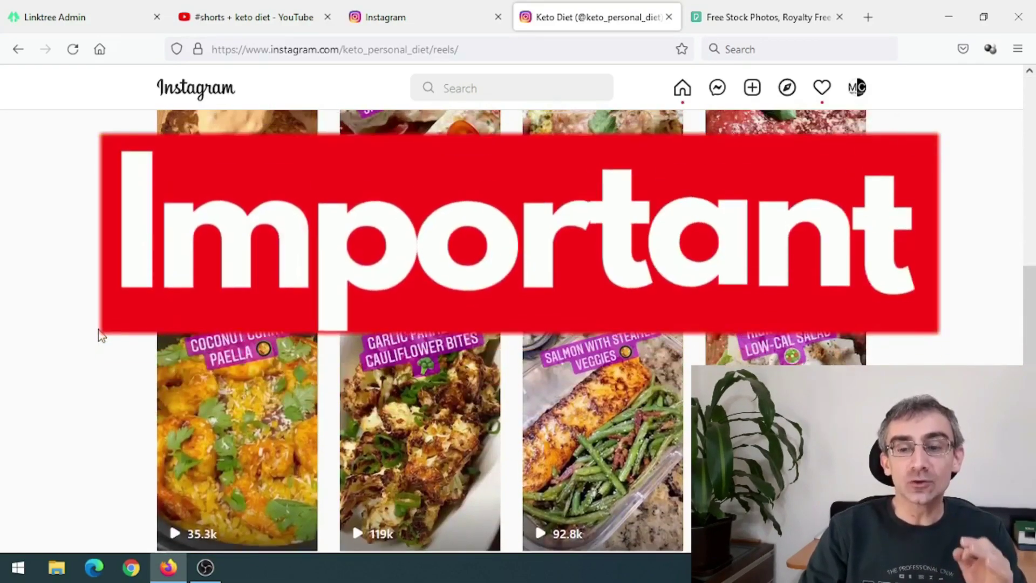
scroll(99, 335, "up", 10)
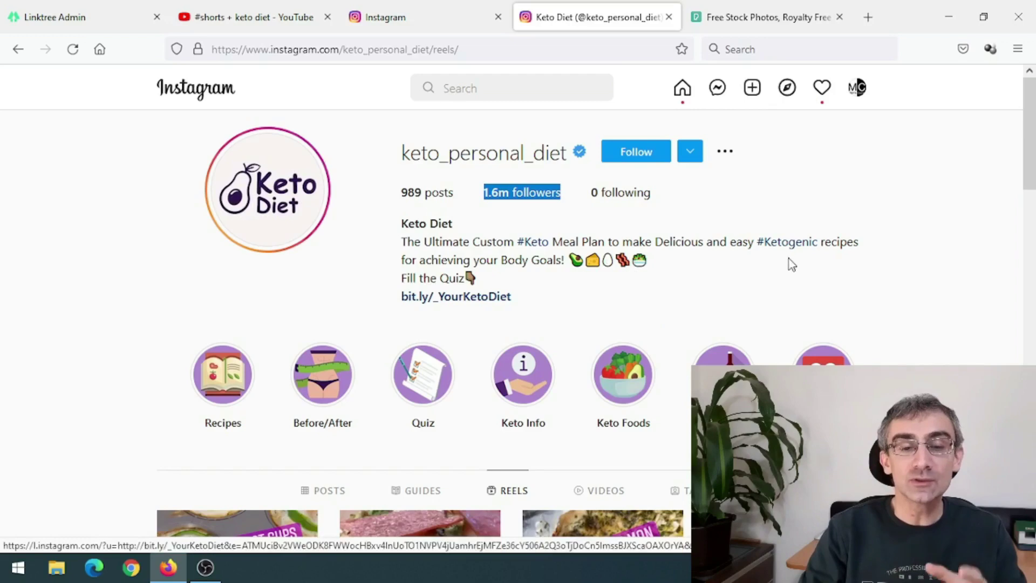
scroll(796, 281, "down", 4)
scroll(796, 302, "down", 2)
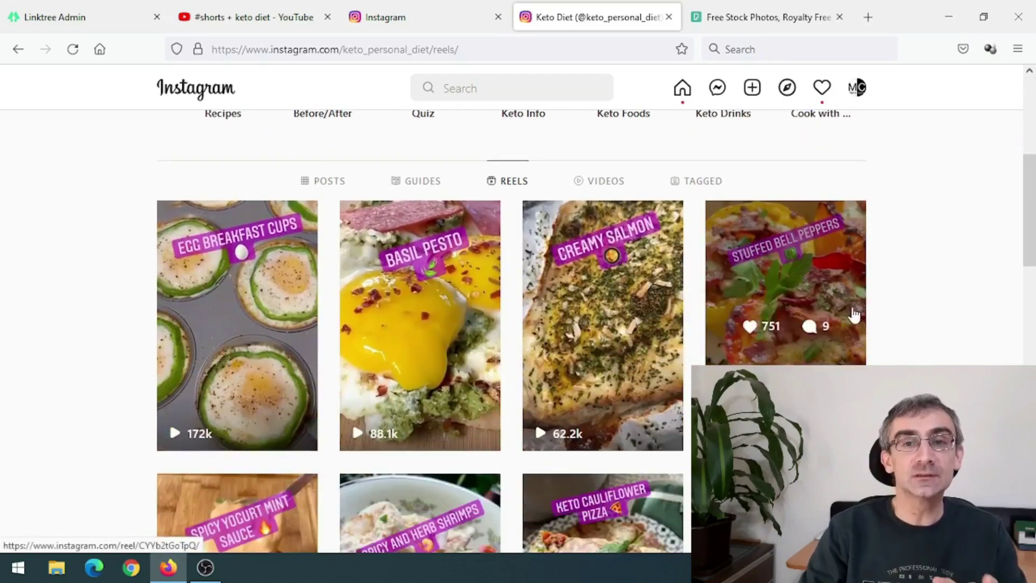